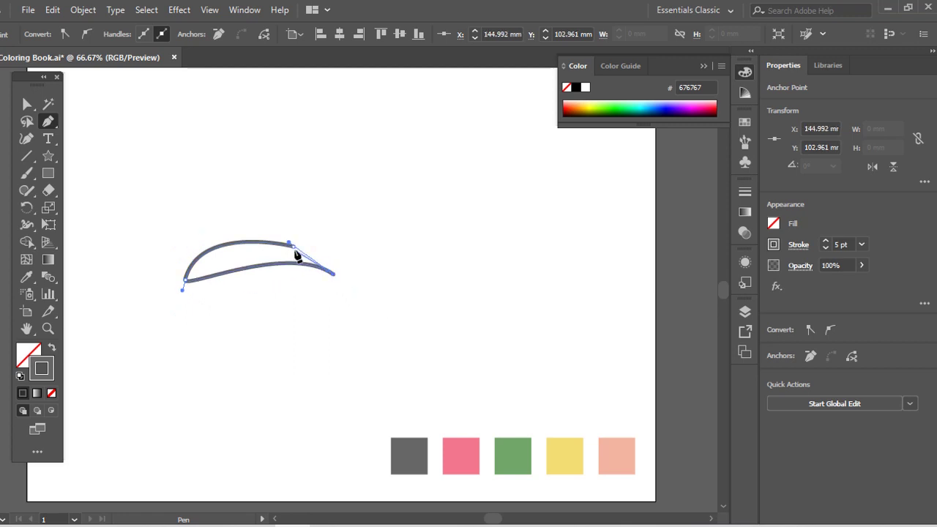
Close the left banana peel outline at its upper edge with a smooth curve and deselect it.
drag(296, 252, 267, 245)
key(ctrl)
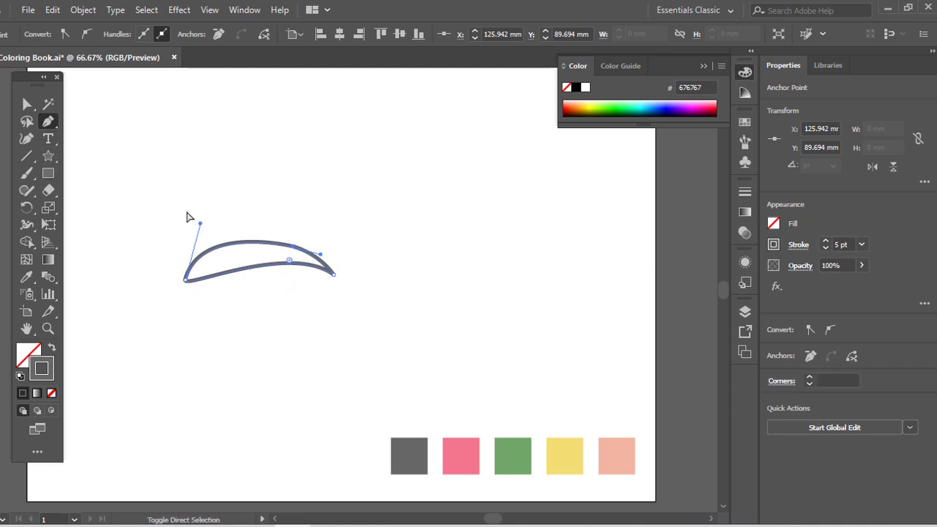
ctrl+click(279, 288)
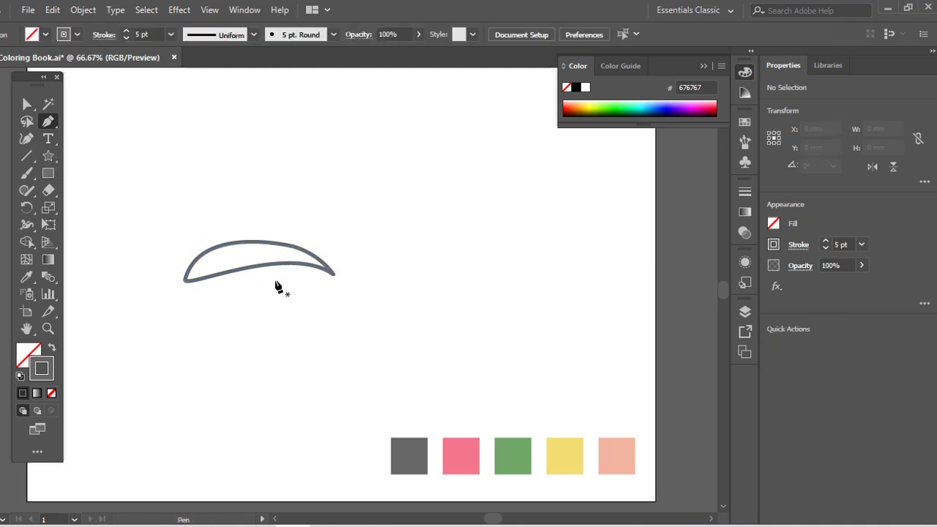
Draw a short curved crease line downward from the right tip of the left peel with the Pen tool.
click(334, 276)
drag(350, 317, 352, 339)
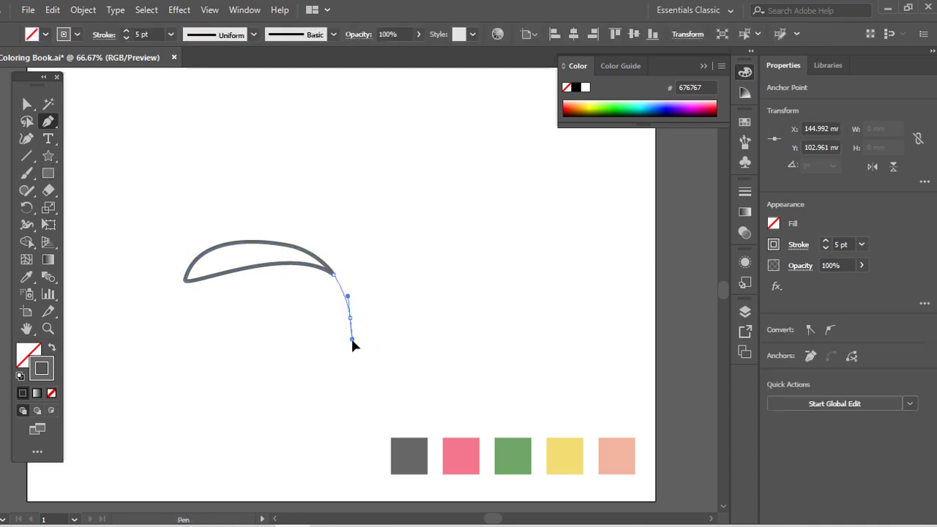
ctrl+click(283, 292)
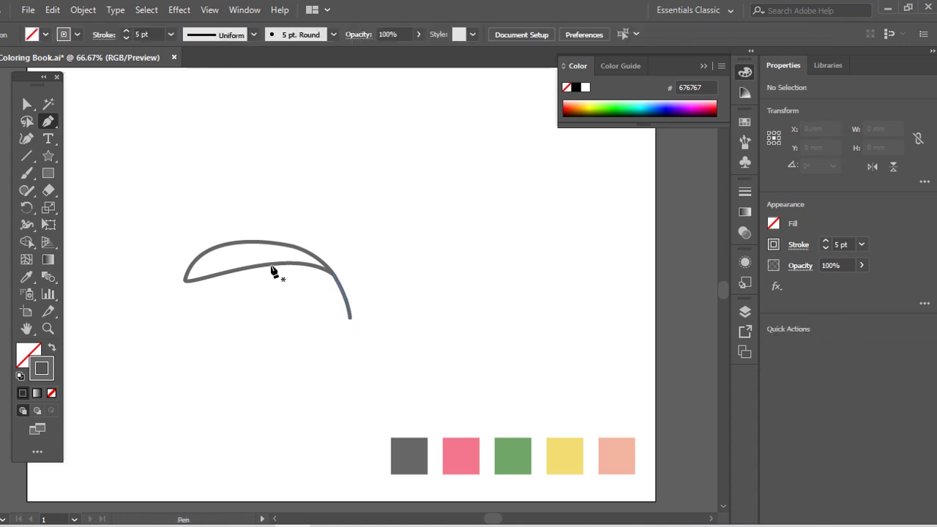
Draw the lower banana body from the left peel's underside down around a small stem and up its right side.
click(269, 266)
drag(345, 360, 416, 396)
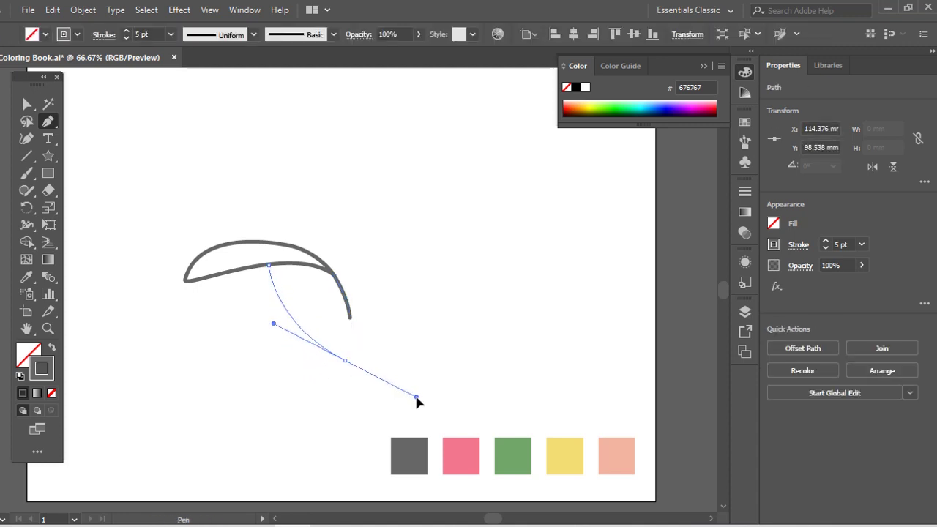
key(ctrl+z)
drag(347, 365, 412, 397)
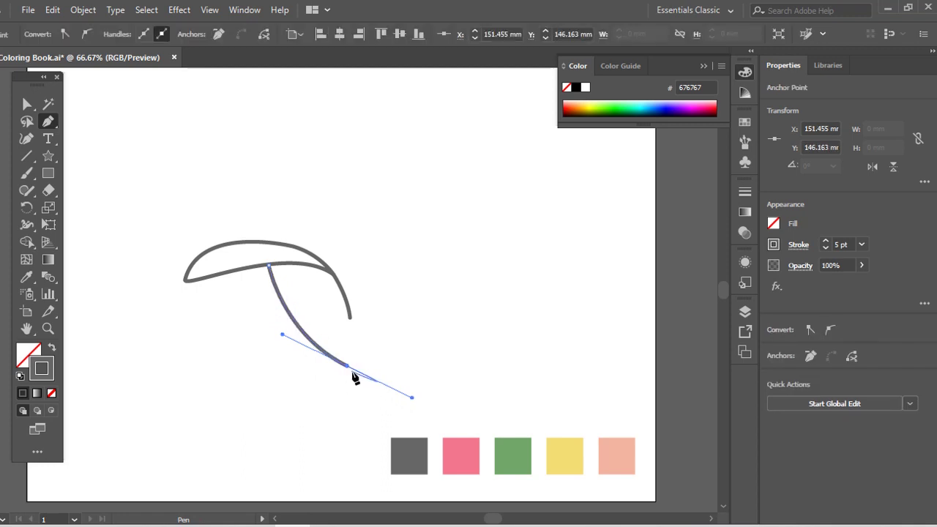
drag(347, 366, 372, 378)
drag(381, 266, 374, 235)
ctrl+click(352, 264)
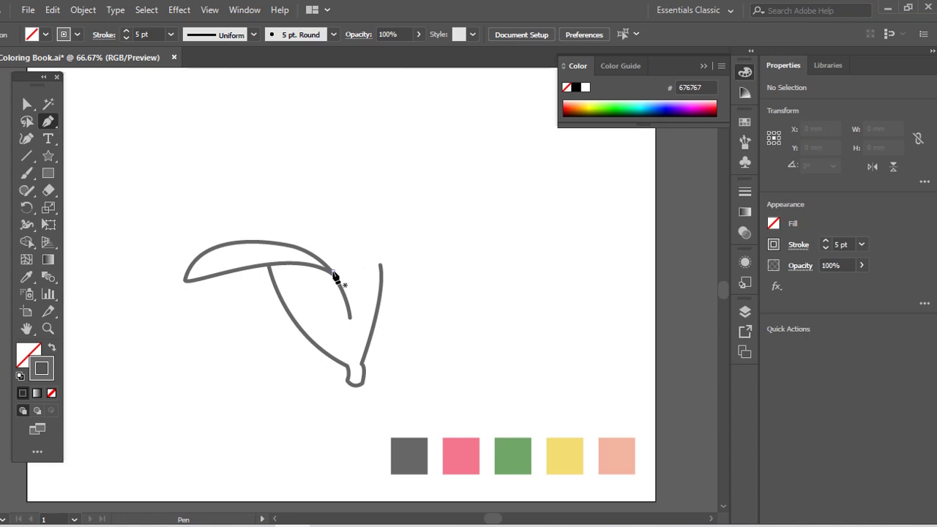
Draw the right peel as a curve from the left peel's tip up to a point and back down to the body's right edge.
click(335, 273)
drag(409, 212, 469, 215)
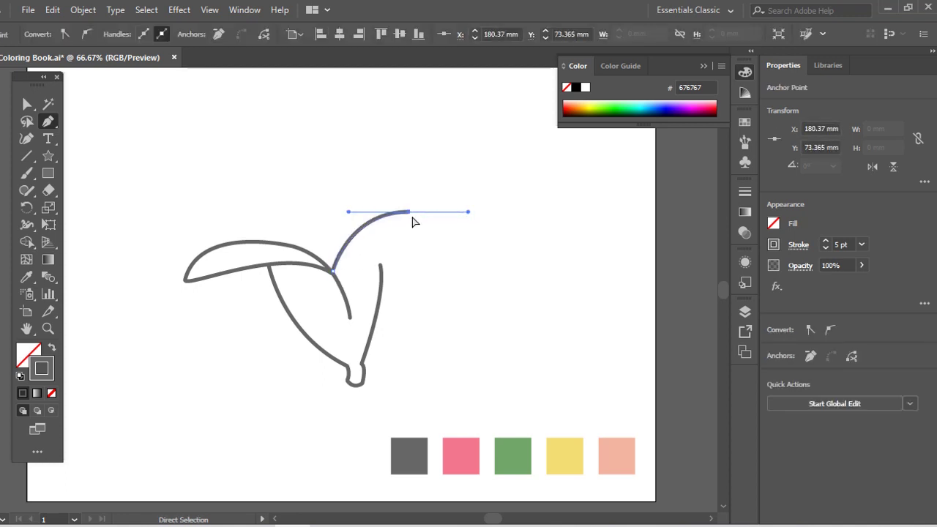
drag(410, 213, 444, 214)
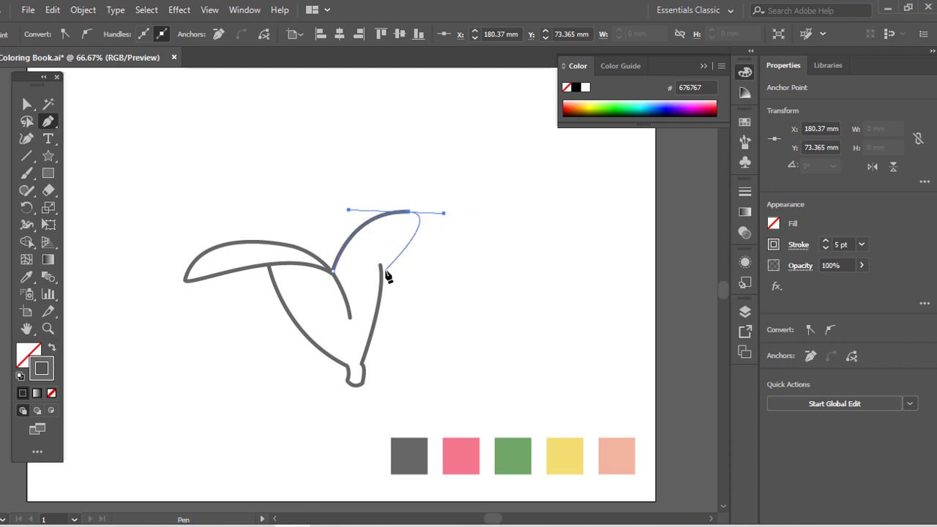
drag(383, 272, 377, 322)
ctrl+click(382, 317)
Extend the top of the body's right edge up into the right peel and align the peel's lower endpoint with that edge.
key(a)
drag(380, 266, 394, 285)
key(ctrl+z)
click(377, 240)
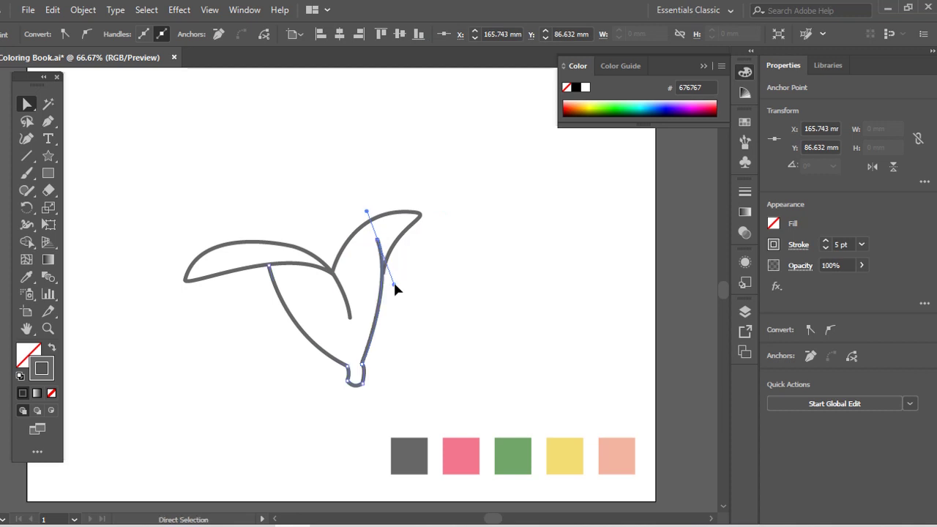
click(391, 269)
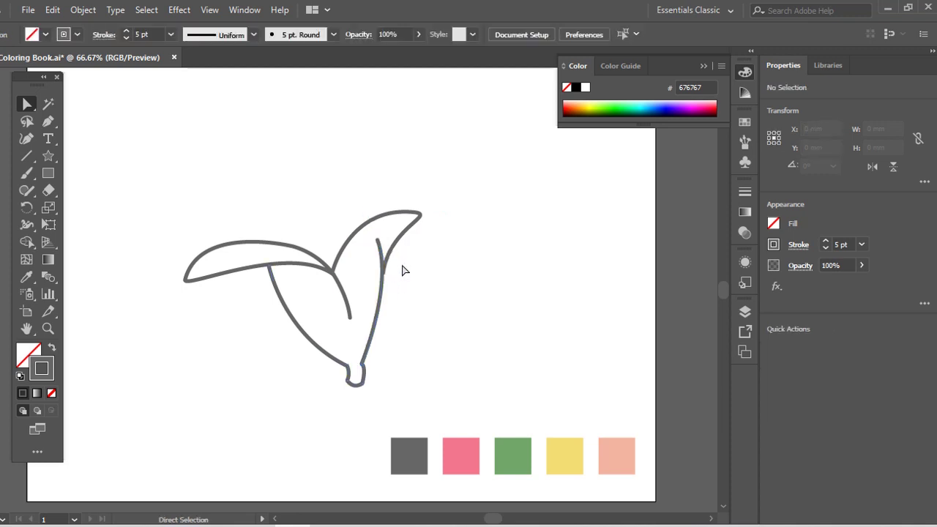
click(385, 277)
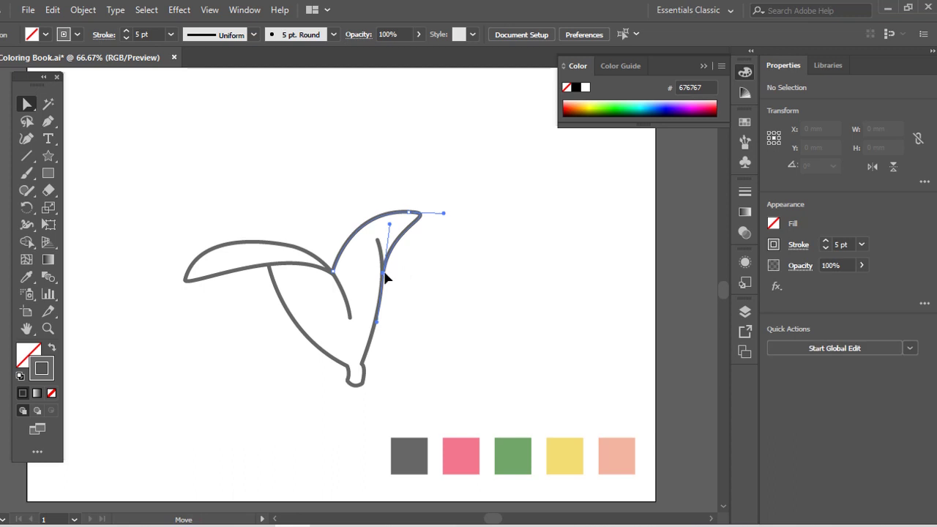
click(385, 276)
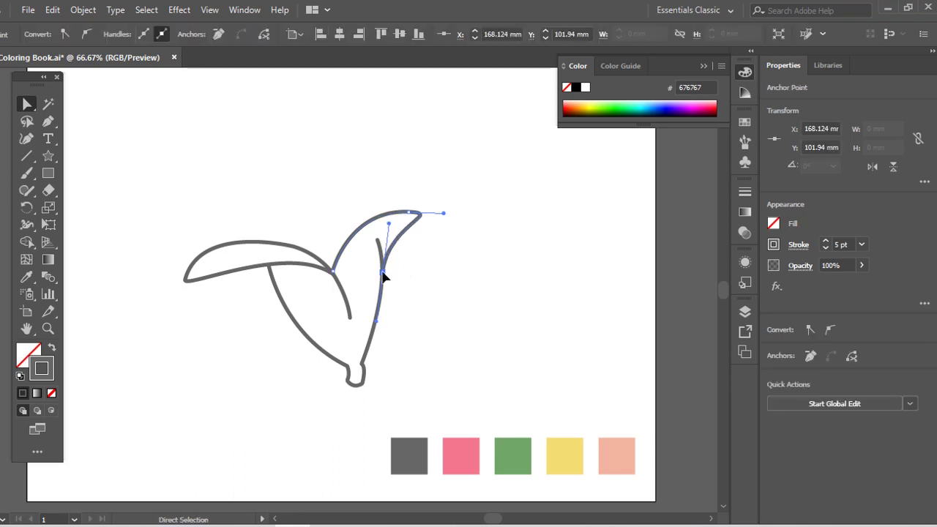
ctrl+click(386, 266)
key(p)
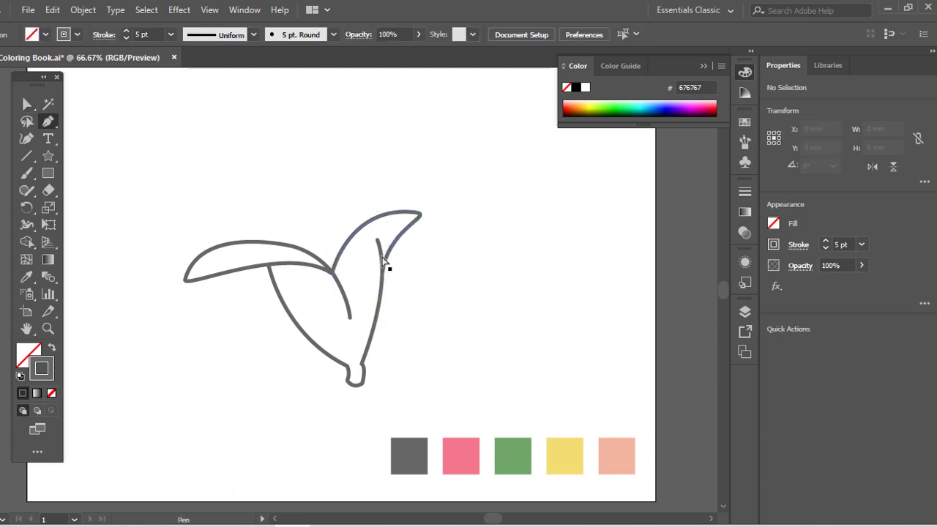
click(336, 272)
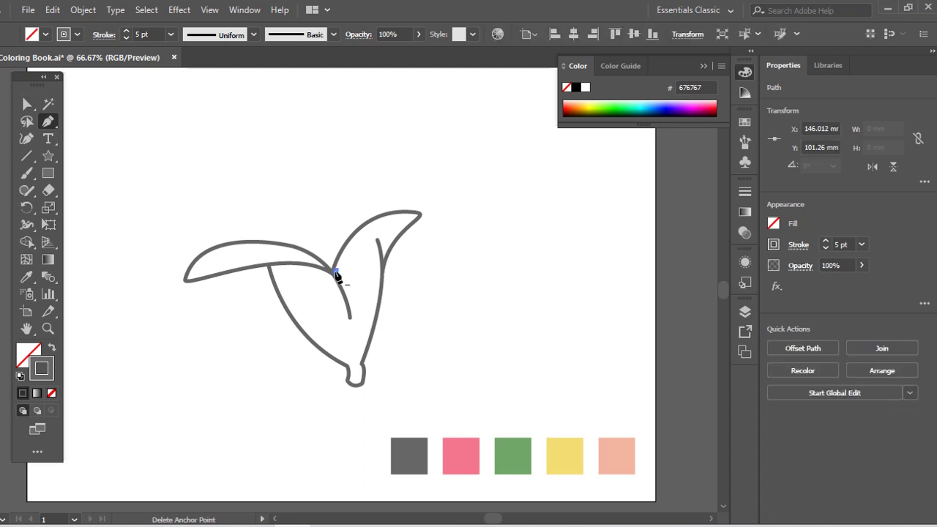
key(ctrl+z)
click(336, 271)
drag(403, 229, 452, 230)
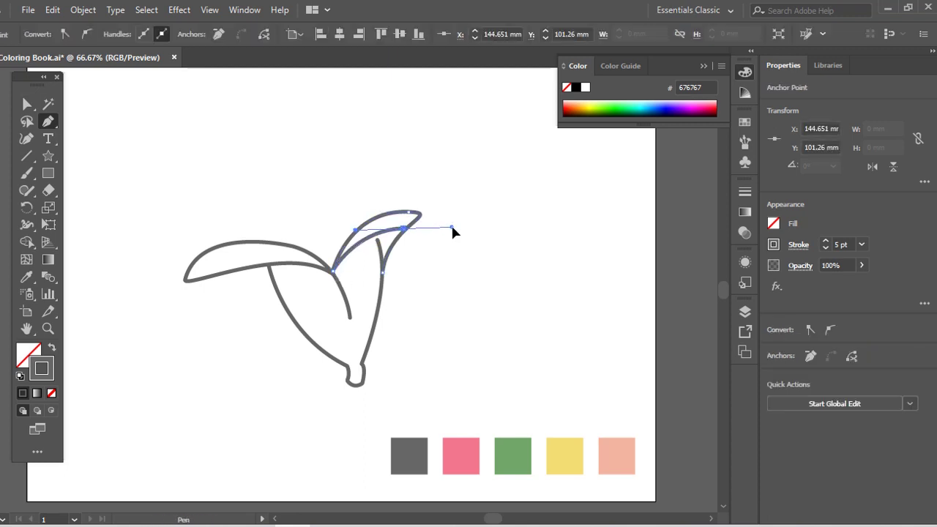
ctrl+click(449, 239)
key(a)
click(420, 219)
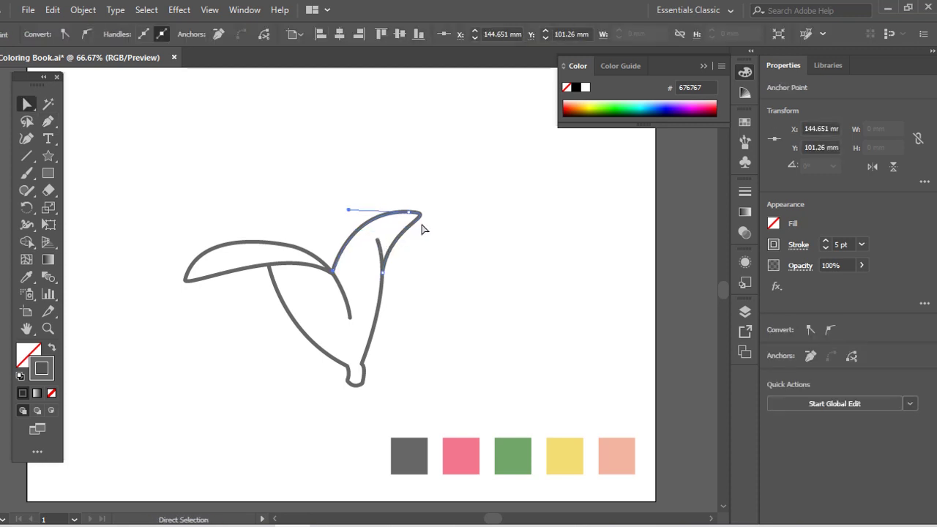
click(344, 283)
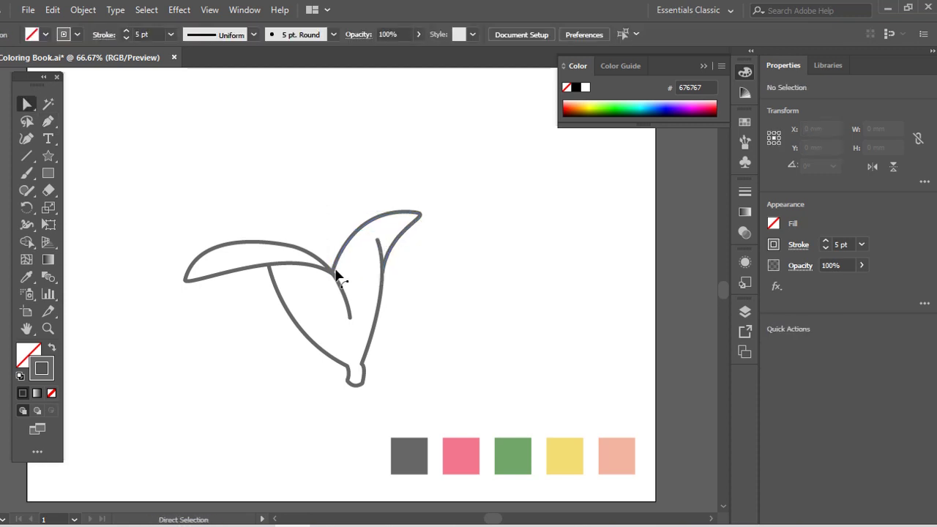
Draw a curved inner fold line in the right peel from the junction of the two peels to its pointed tip.
key(p)
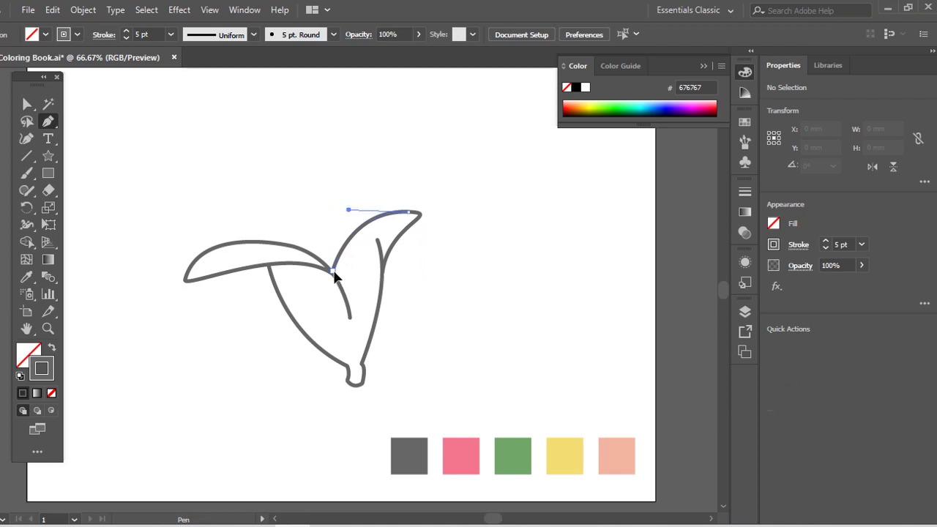
click(333, 272)
mouse_move(409, 220)
mouse_down()
mouse_move(453, 220)
mouse_move(421, 216)
mouse_up()
ctrl+click(418, 219)
key(ctrl+shift+a)
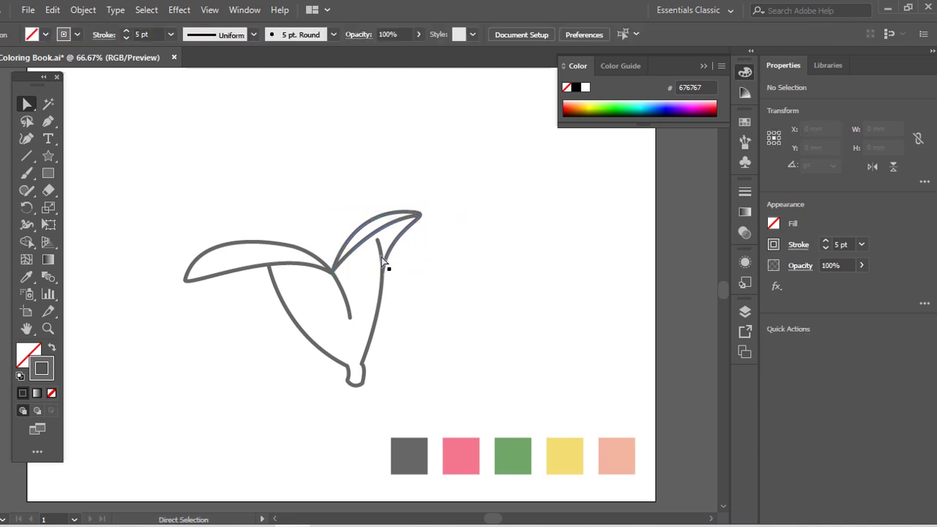
Move the top end of the body's right edge onto the right peel's fold line and smooth its curve.
click(382, 262)
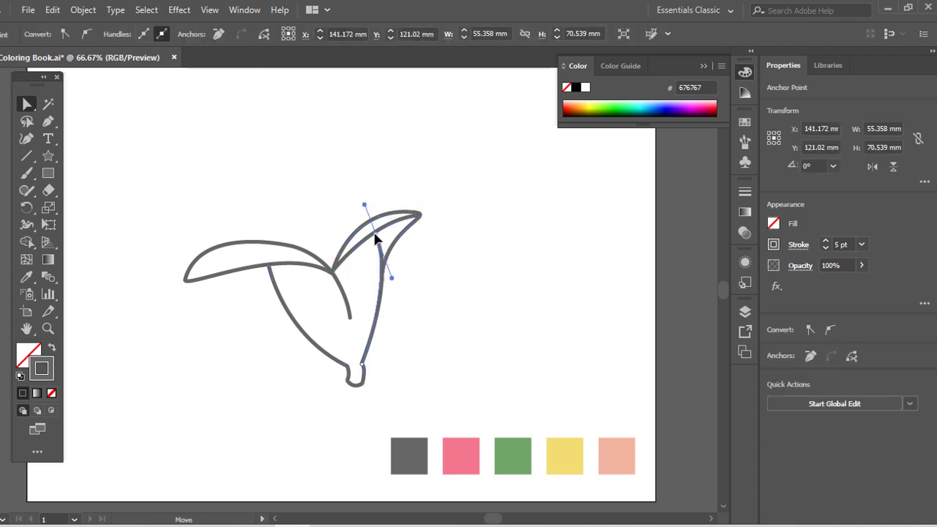
click(375, 236)
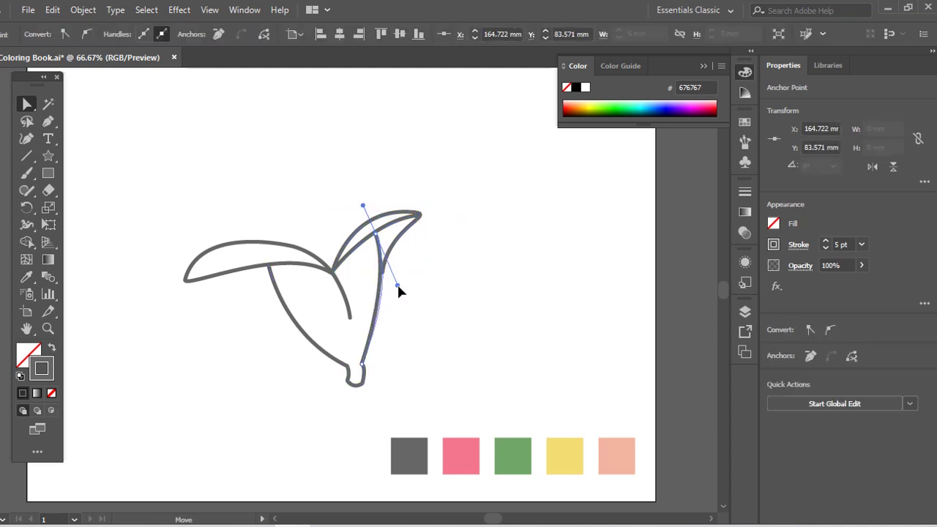
drag(397, 286, 396, 337)
key(ctrl+shift+a)
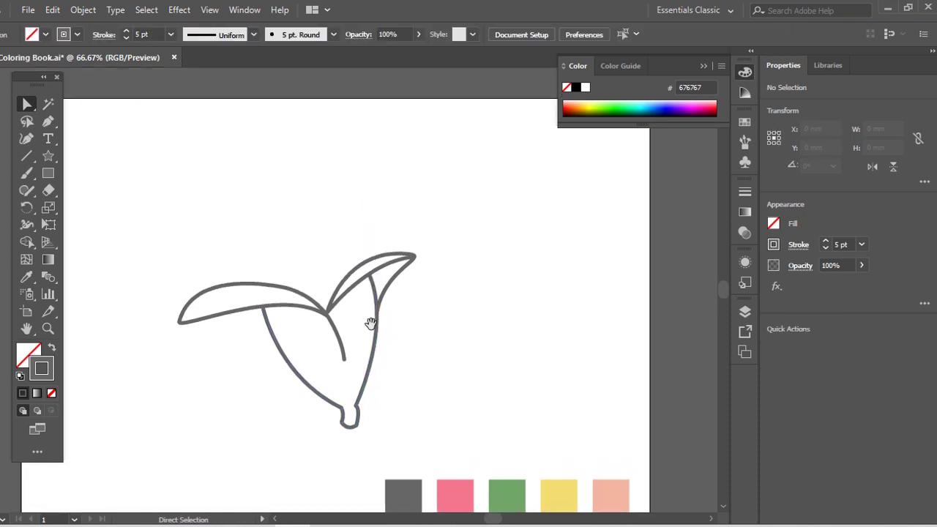
Draw the exposed banana fruit as an open curve rising from the left peel's upper edge and descending to the right peel.
click(49, 123)
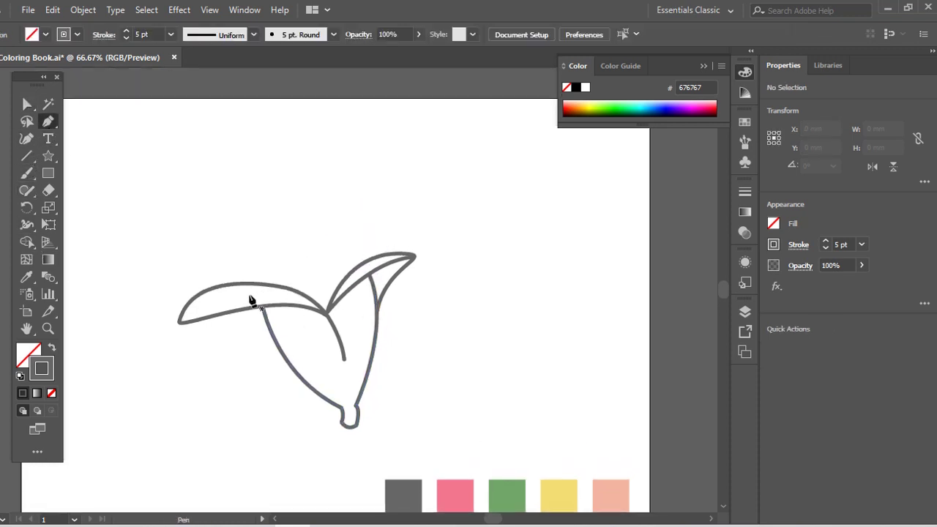
click(258, 282)
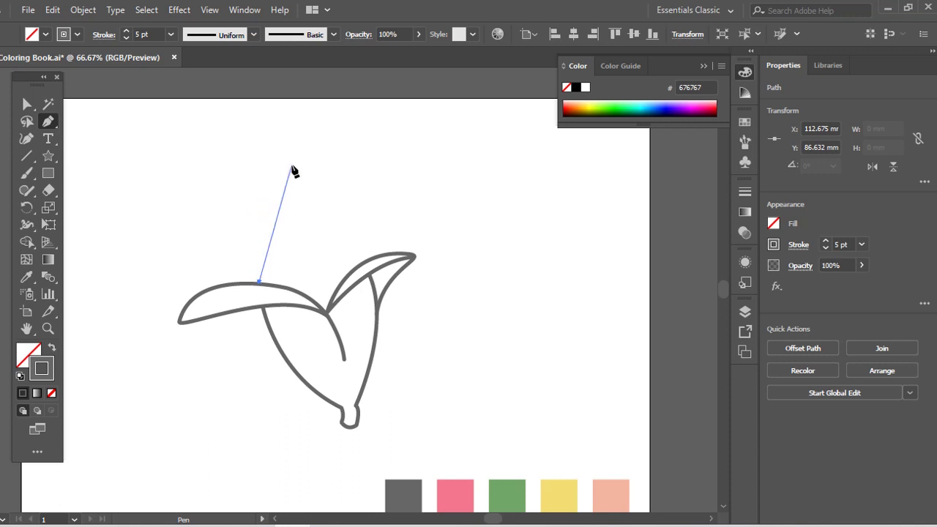
drag(292, 132, 360, 123)
key(ctrl+z)
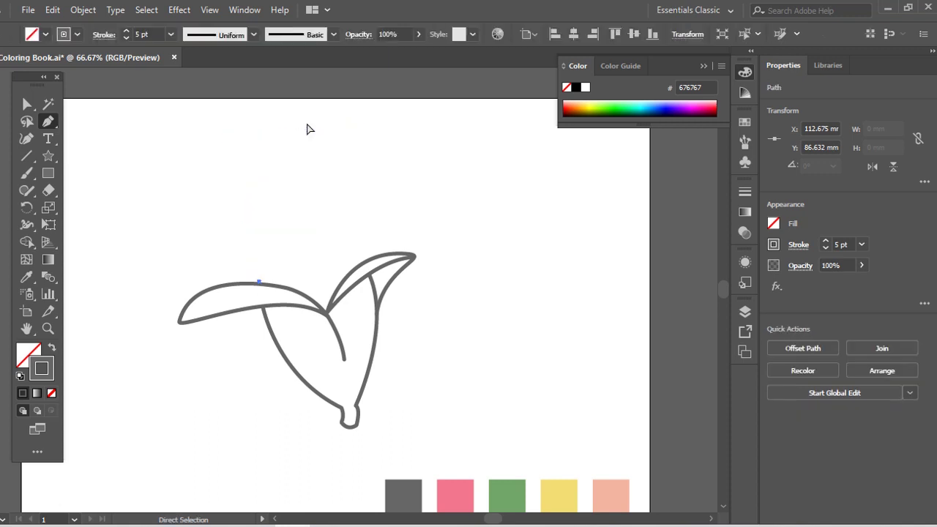
drag(302, 121, 368, 108)
key(ctrl+z)
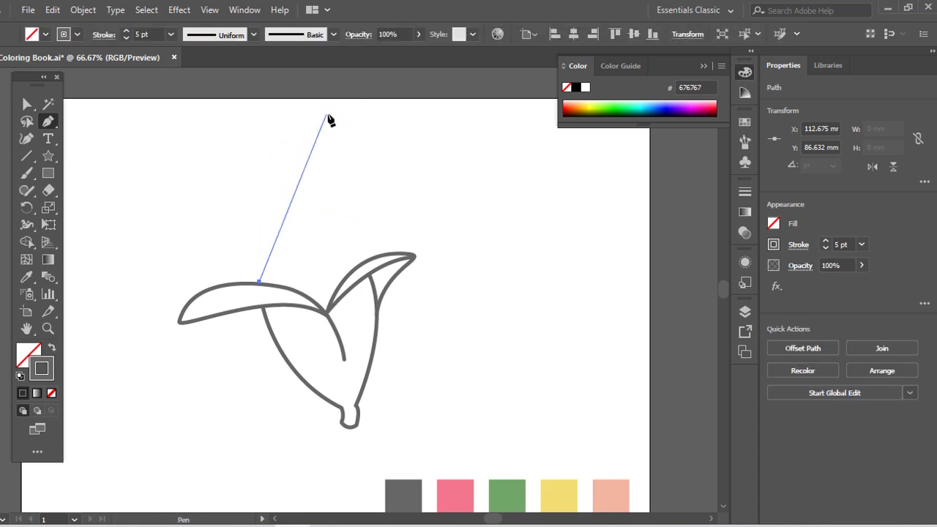
drag(270, 150, 452, 98)
drag(345, 115, 393, 110)
drag(362, 262, 386, 318)
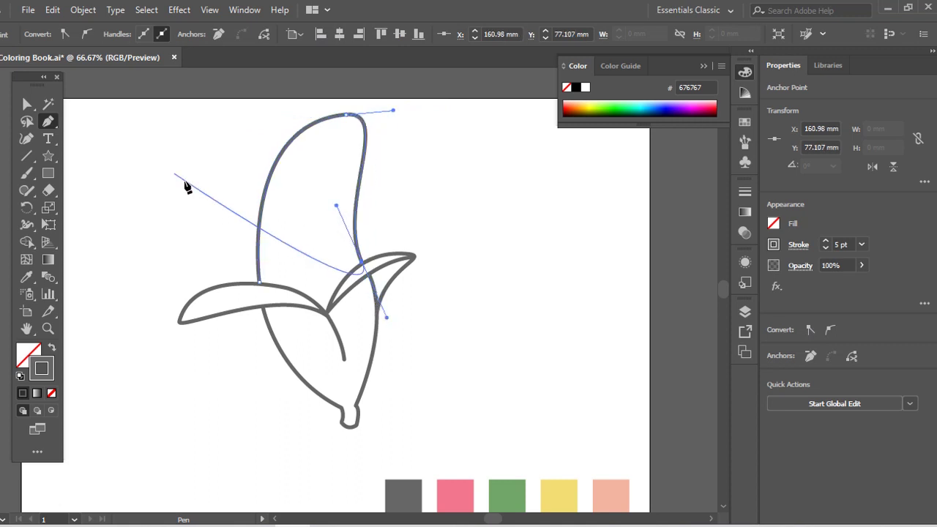
Refine the banana fruit's outline by repositioning its right end and top anchor points and adjusting the top curve handles.
click(26, 104)
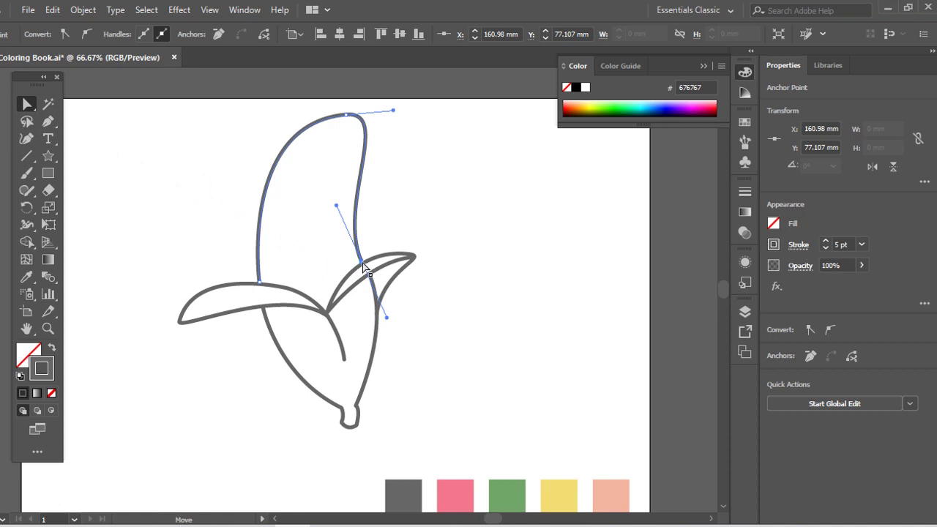
drag(362, 262, 364, 268)
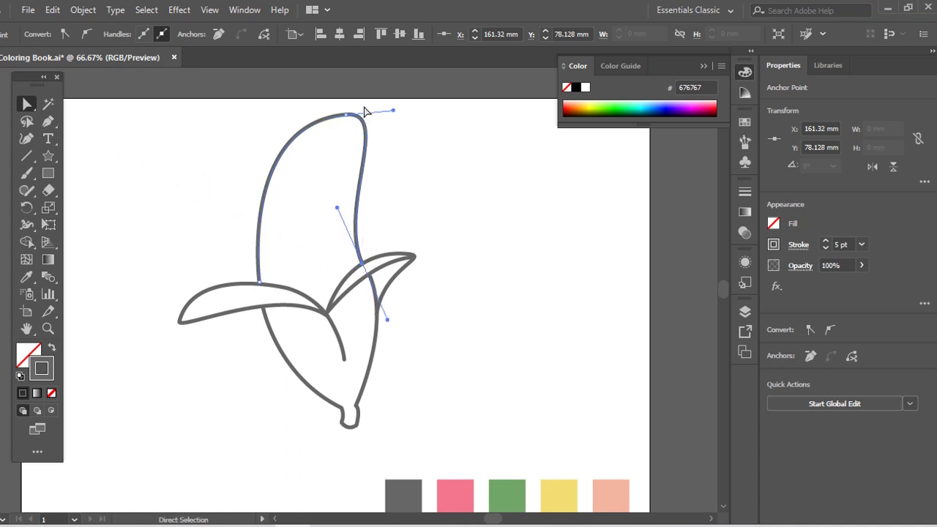
drag(347, 114, 338, 115)
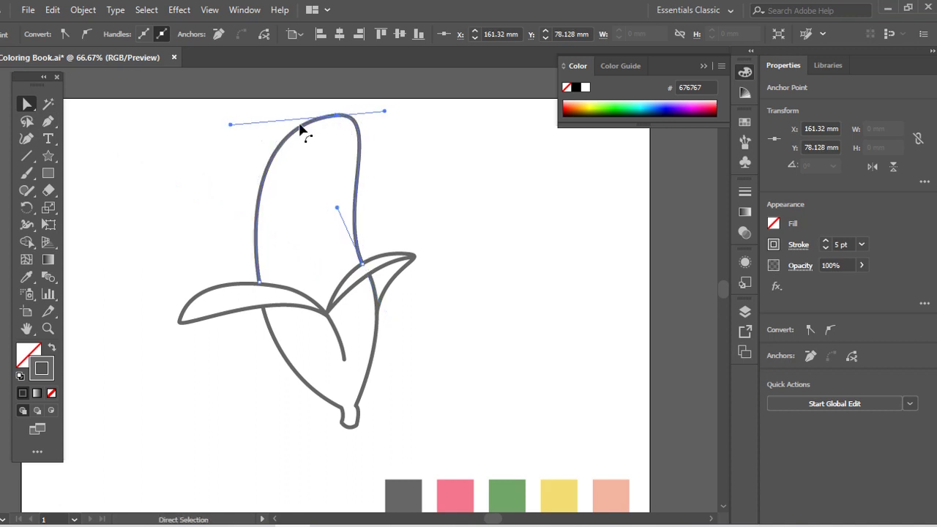
drag(232, 126, 237, 111)
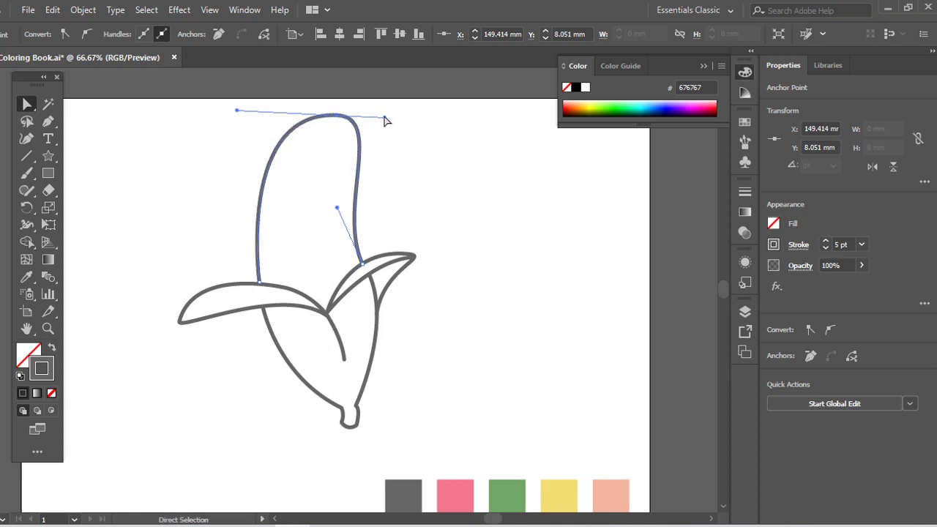
click(387, 126)
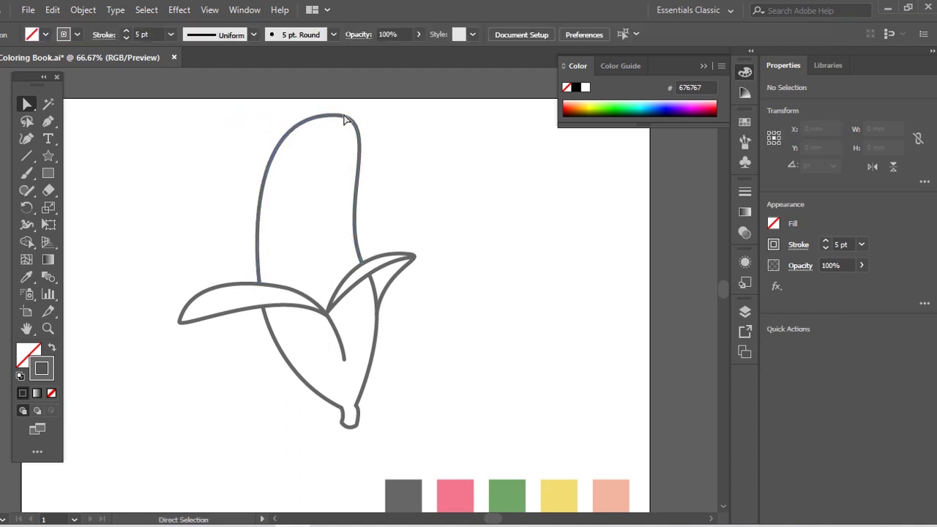
click(339, 118)
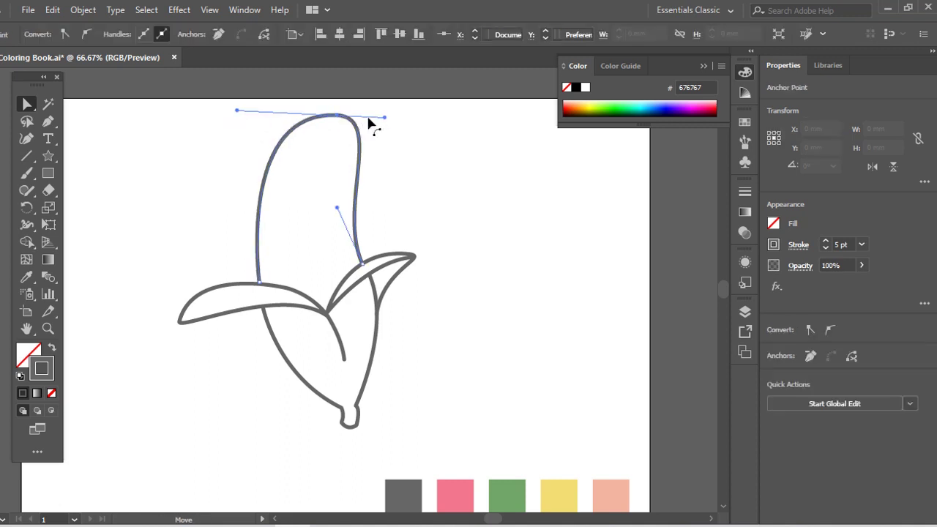
drag(385, 118, 378, 122)
click(395, 171)
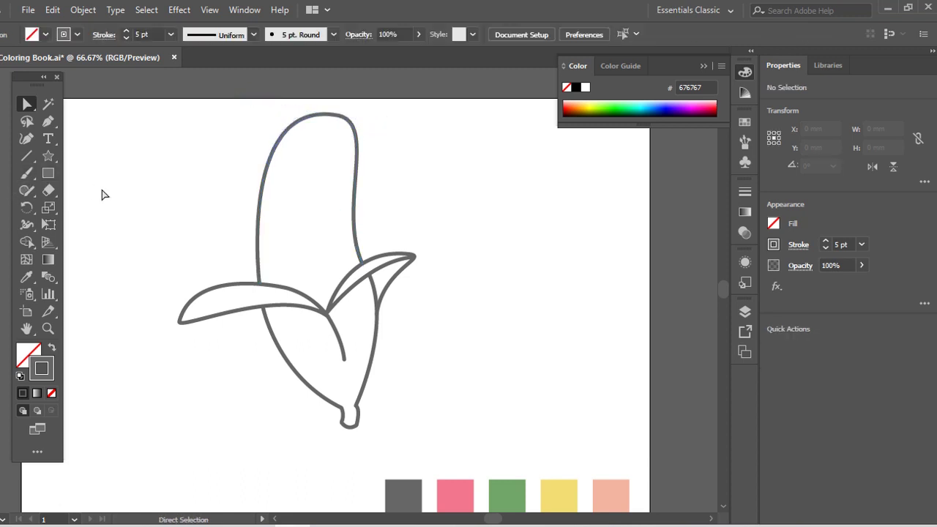
Draw a circular left eye about 9.2 mm wide on the banana fruit, filled grey with no stroke.
key(l)
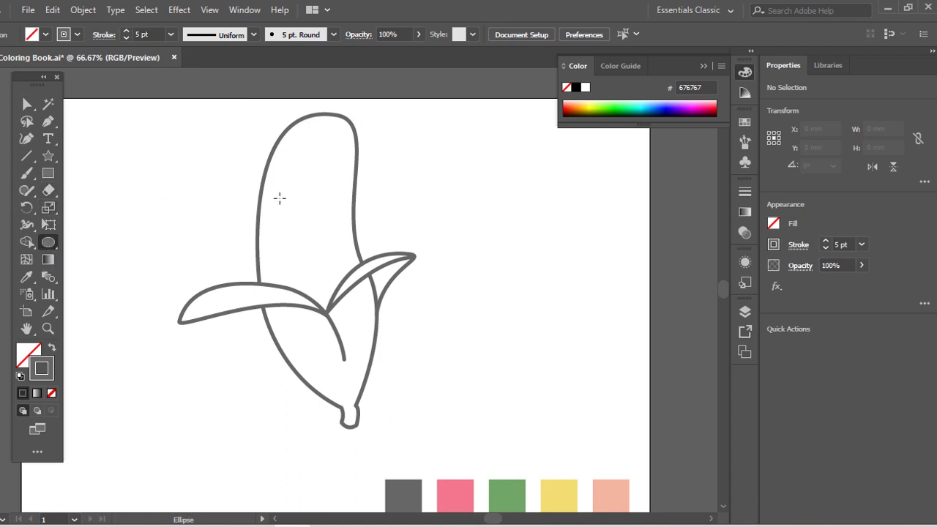
drag(282, 201, 294, 213)
click(51, 347)
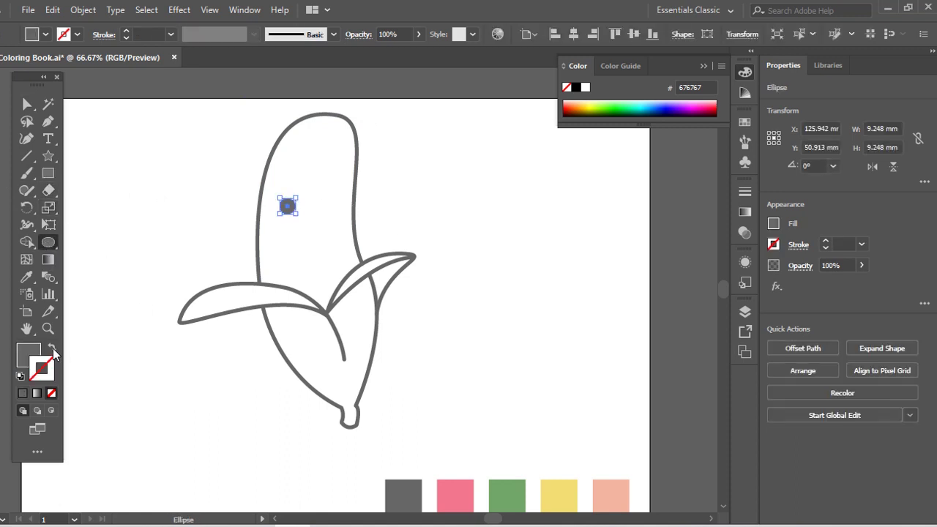
click(29, 107)
click(151, 199)
key(z)
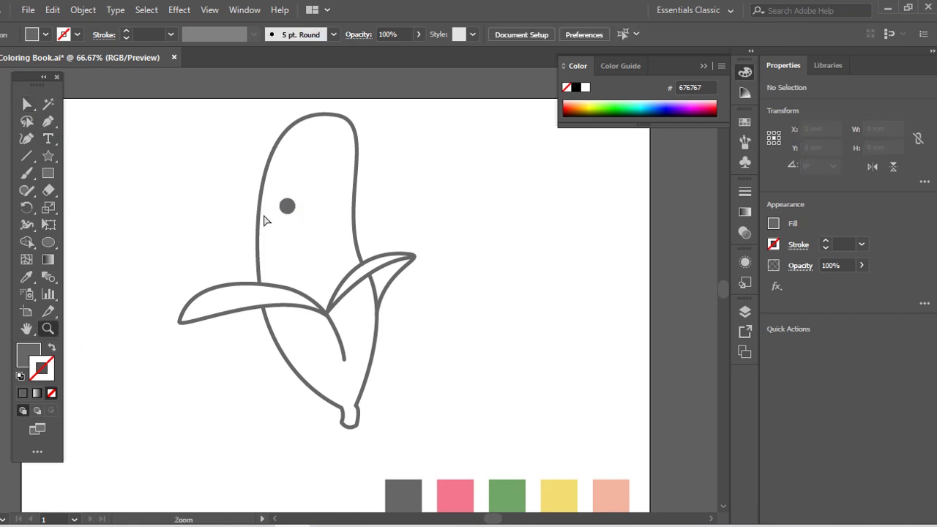
Copy the eye circle to the right to make a pair, and shrink both slightly and move them higher.
drag(279, 169, 420, 247)
key(v)
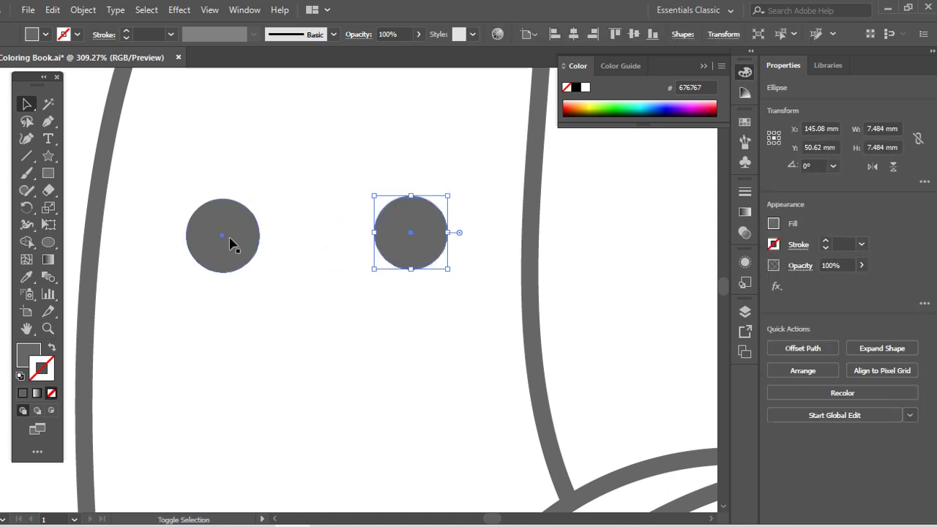
shift+click(230, 244)
drag(183, 192, 202, 200)
drag(215, 234, 249, 199)
click(139, 258)
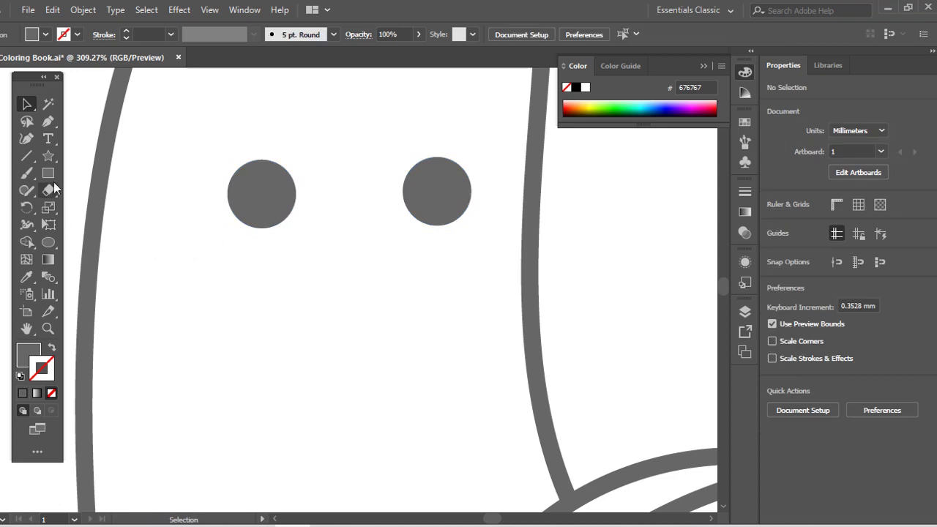
Draw an open, curved smiling mouth below the eyes with the Pen tool, using a 5 pt grey stroke without fill.
click(48, 121)
scroll(135, 329, down, 2)
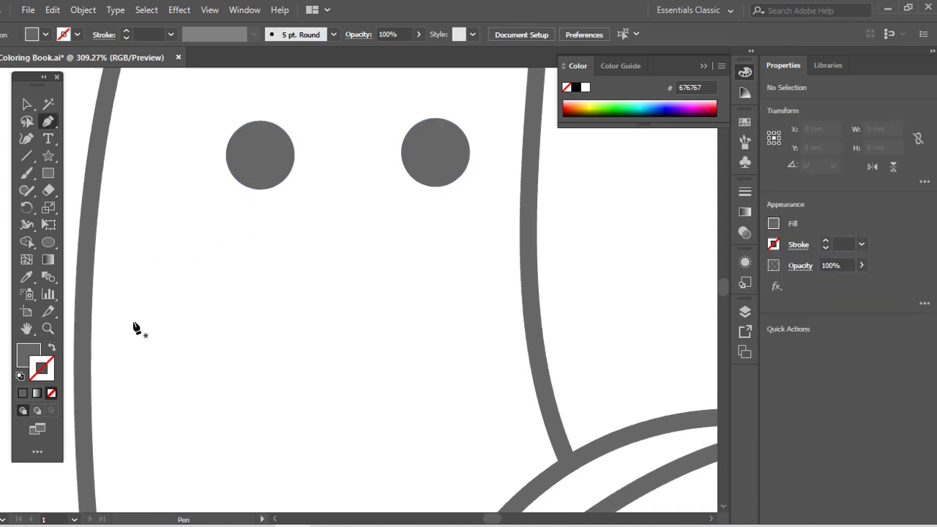
click(53, 347)
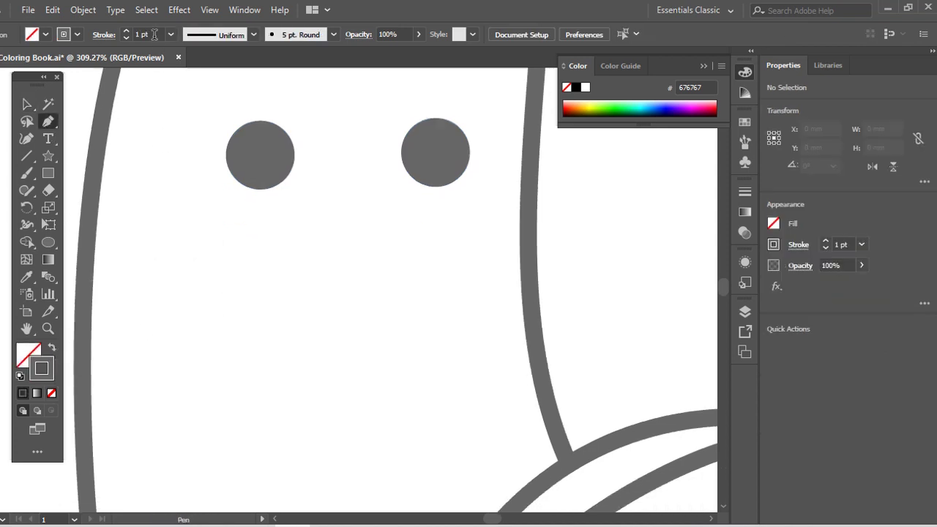
drag(155, 35, 130, 34)
text(5)
key(Return)
click(425, 259)
drag(314, 298, 226, 270)
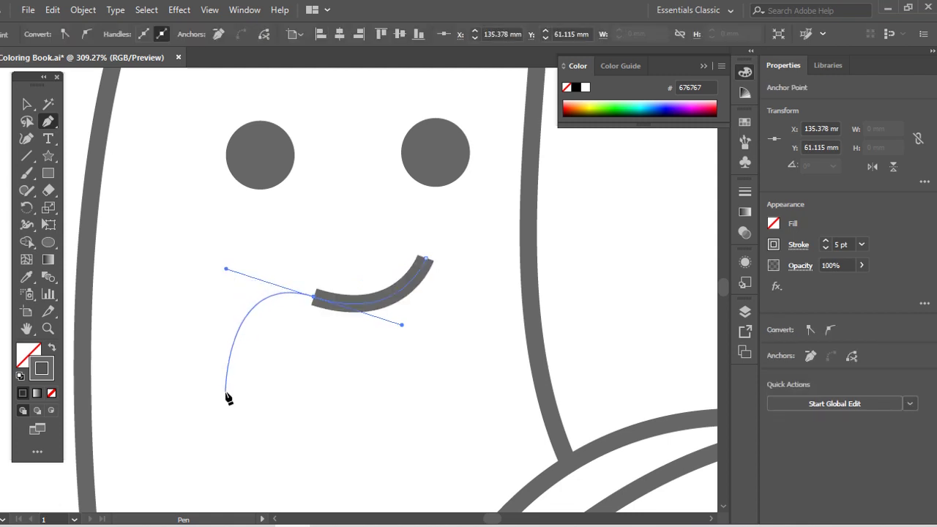
drag(226, 388, 251, 463)
drag(381, 436, 426, 412)
drag(407, 294, 395, 265)
Move the mouth path's inner end point onto the upper lip line and give its stroke round caps and round corners.
key(a)
click(334, 261)
click(408, 295)
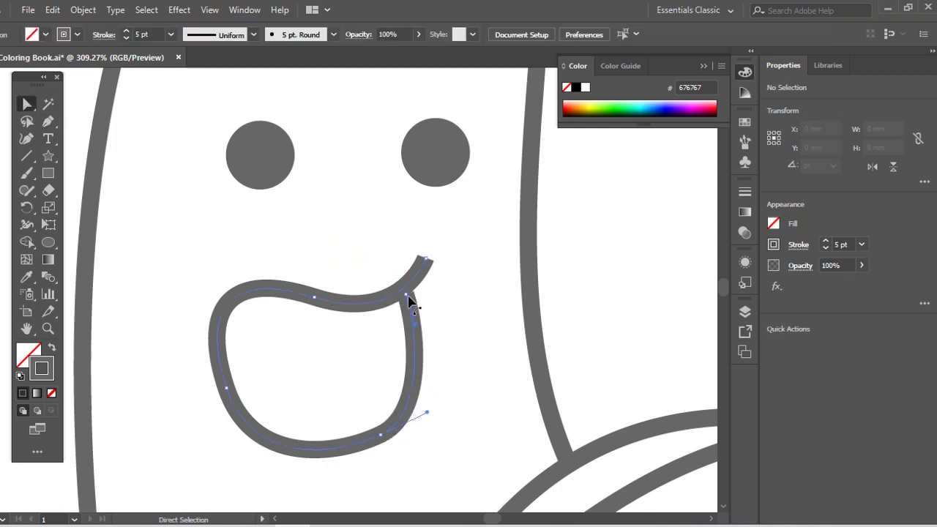
click(407, 296)
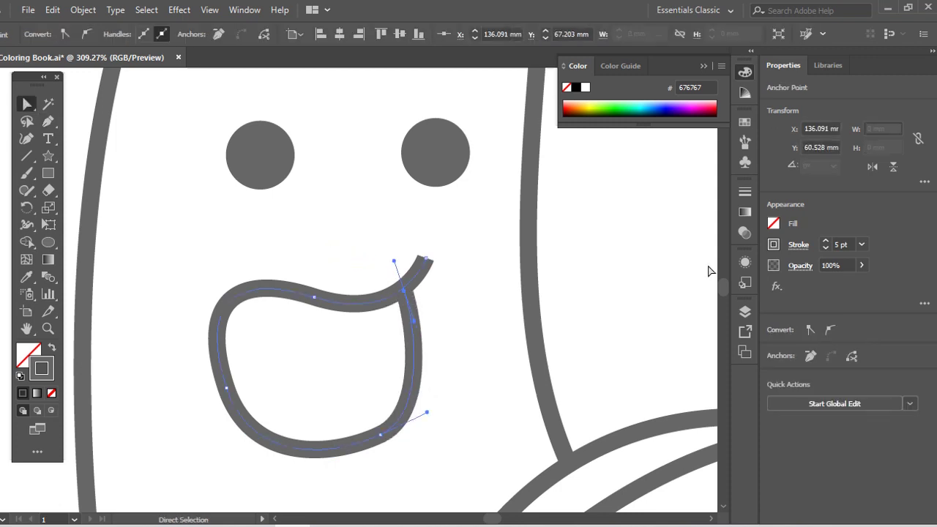
click(799, 250)
click(720, 282)
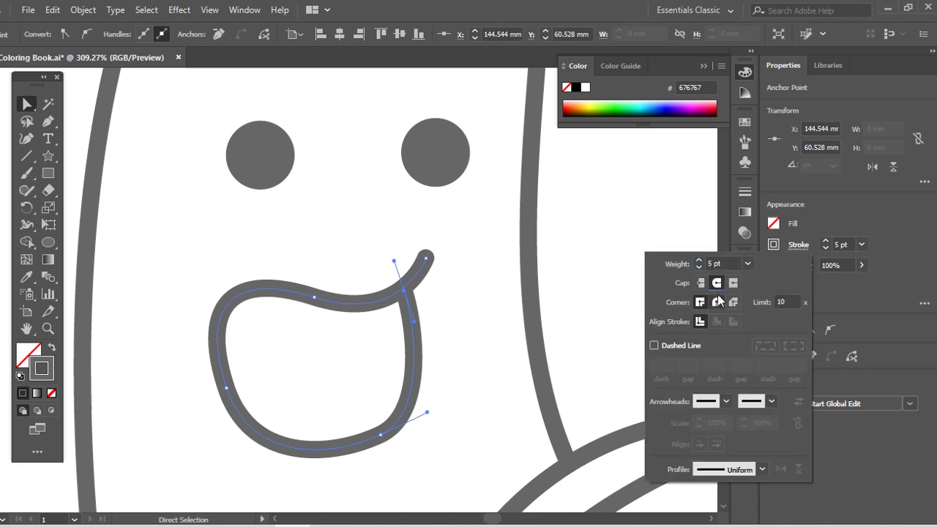
click(720, 300)
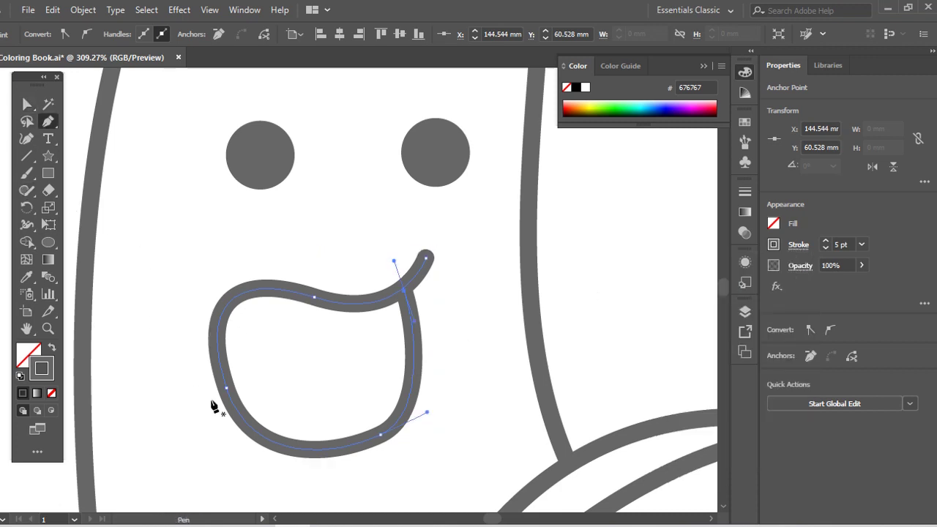
Draw an upward-arched tongue line across the mouth from its left edge to its right edge.
ctrl+click(229, 394)
click(229, 383)
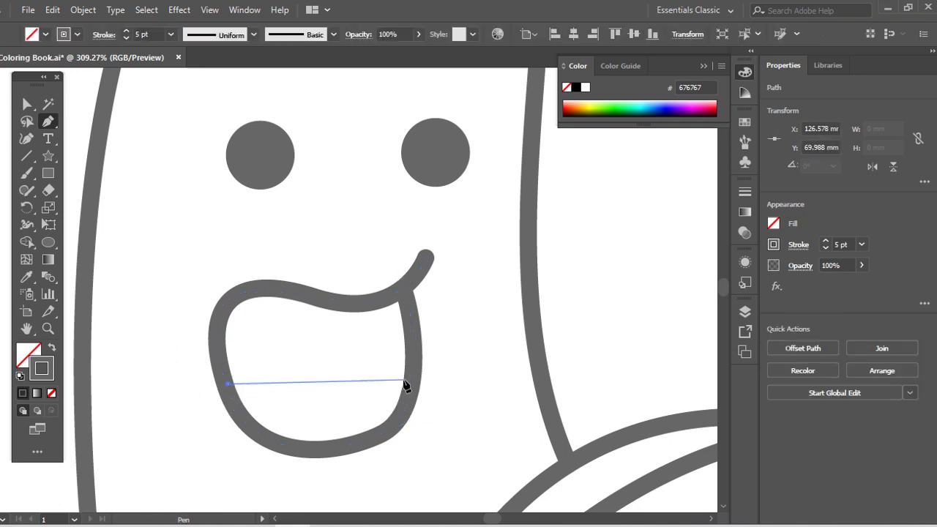
drag(405, 380, 470, 419)
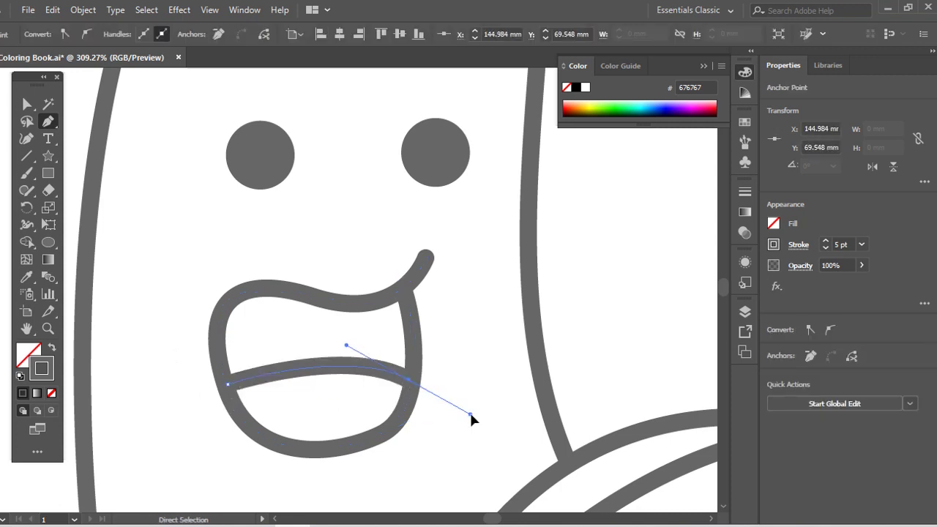
ctrl+click(448, 407)
Move the left and right eyes farther apart on the banana's face.
key(z)
alt+click(415, 358)
alt+click(415, 342)
alt+click(406, 316)
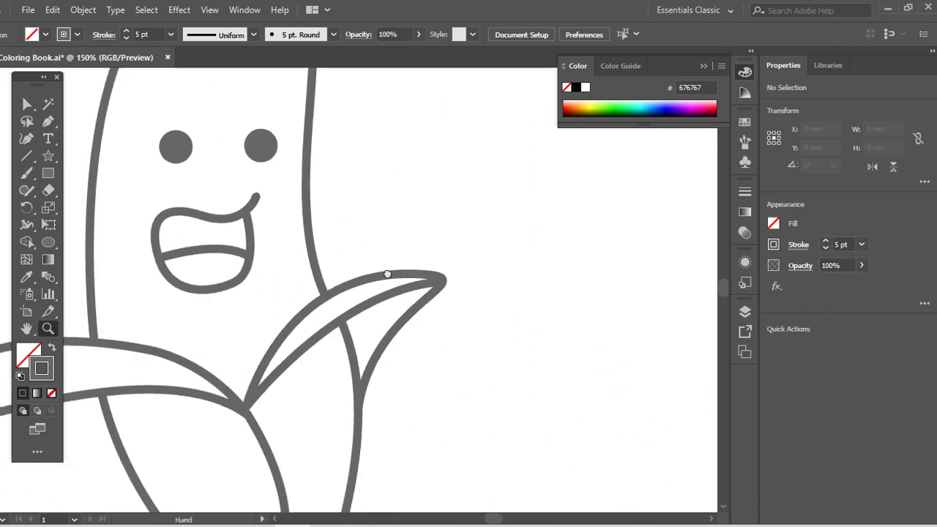
drag(387, 274, 484, 377)
key(v)
drag(298, 289, 278, 277)
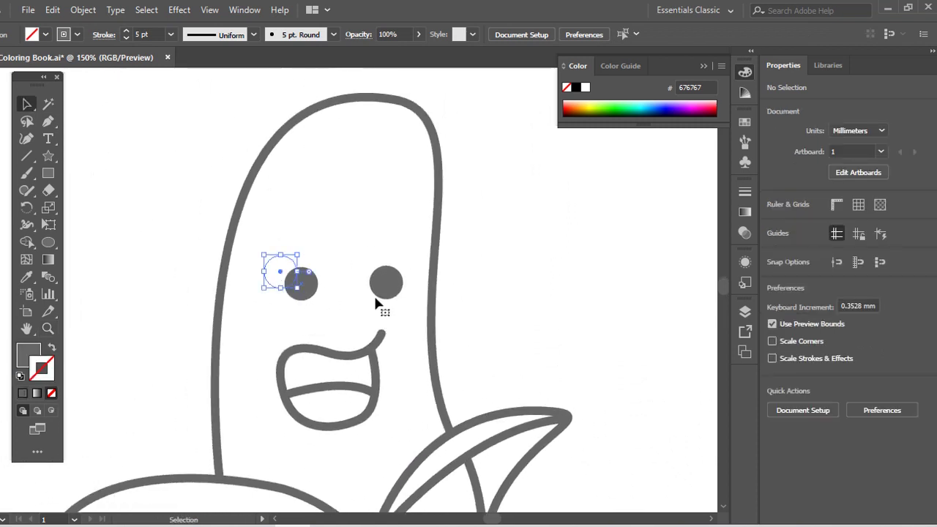
drag(390, 296, 399, 291)
Scale the mouth outline and tongue line down together and center them just below the eyes.
click(375, 402)
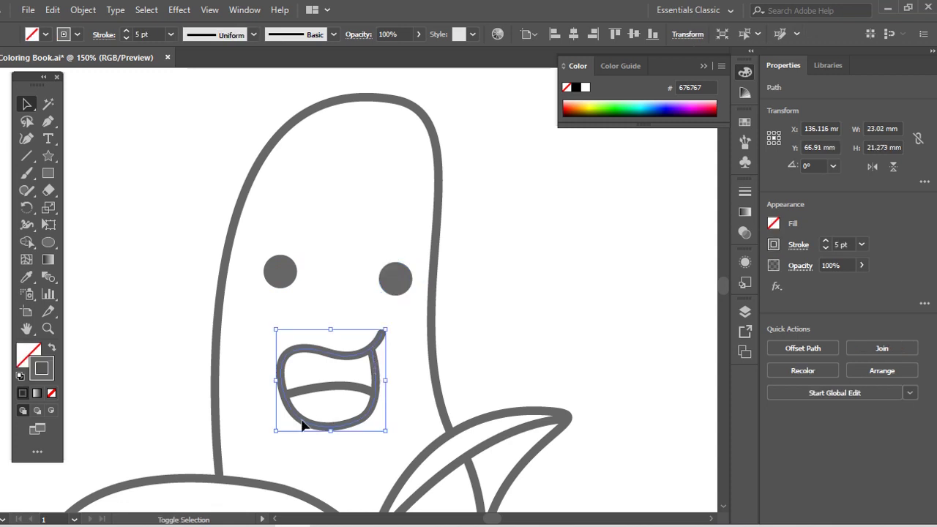
drag(276, 430, 314, 396)
key(ctrl+z)
shift+click(345, 392)
drag(276, 430, 316, 395)
drag(368, 352, 358, 371)
key(ctrl)
key(ctrl+shift+a)
Position the whole banana in the left half of the artboard and tilt it about 10.4° counterclockwise.
key(z)
alt+click(368, 354)
alt+click(368, 353)
key(space)
drag(176, 169, 416, 498)
key(ctrl+minus)
key(ctrl+minus)
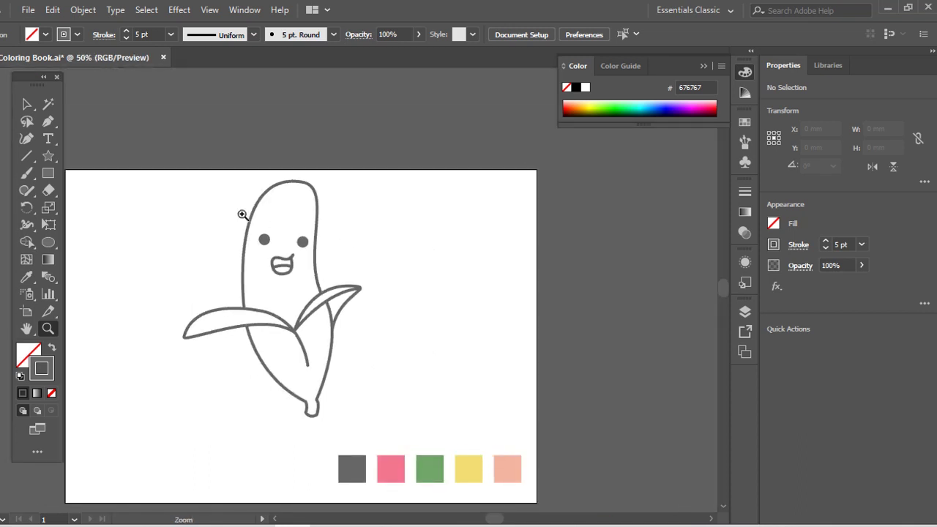
key(v)
drag(331, 306, 270, 331)
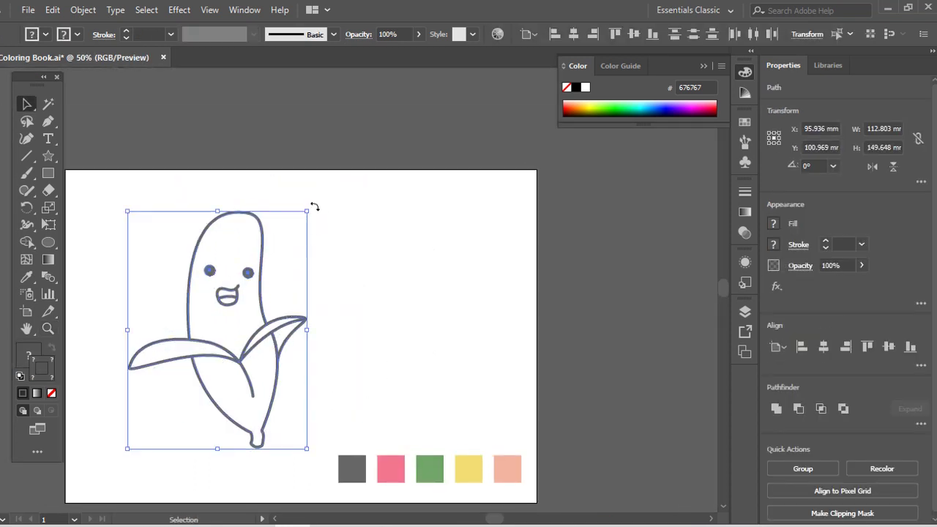
drag(312, 206, 270, 193)
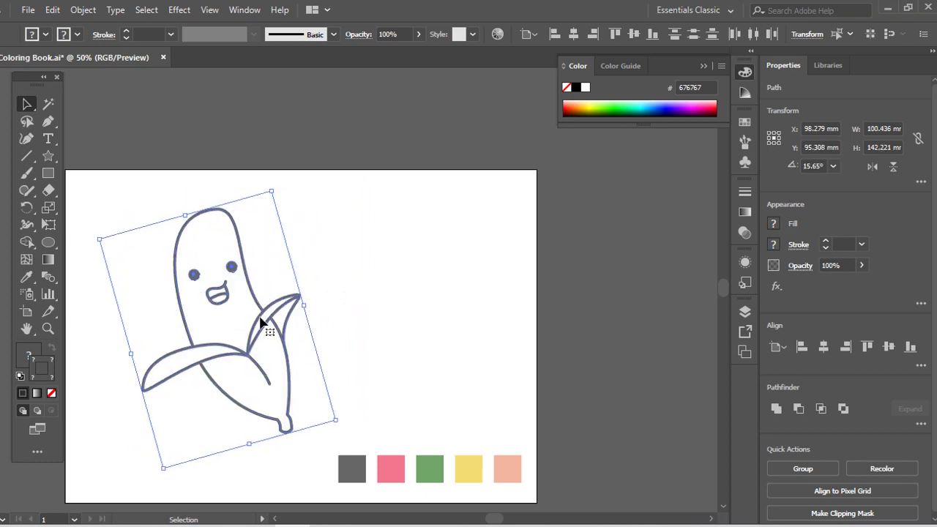
drag(261, 322, 238, 331)
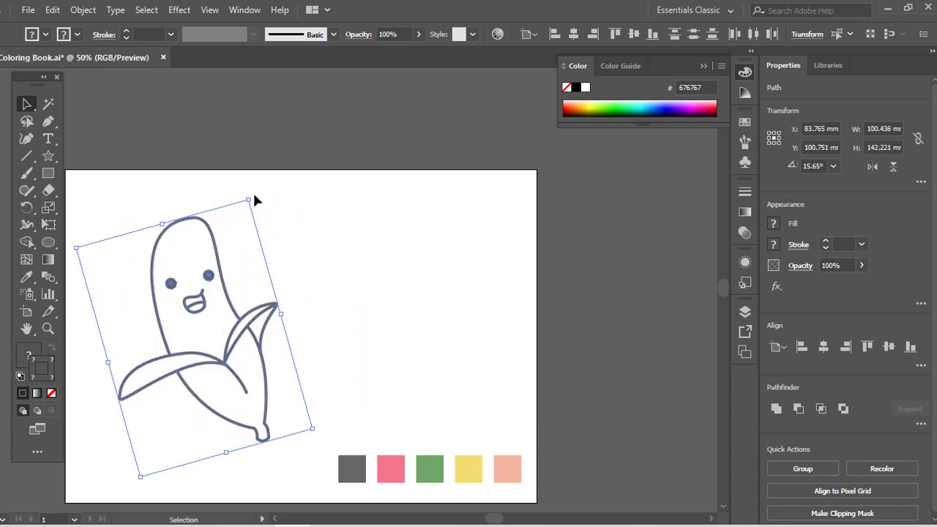
drag(253, 201, 268, 226)
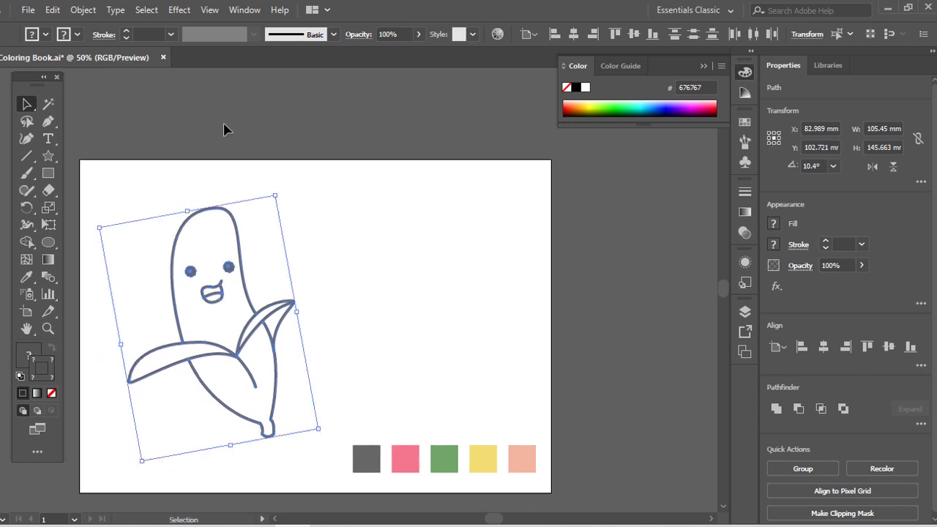
Expand all of the banana's strokes and eyes into filled shapes.
click(81, 13)
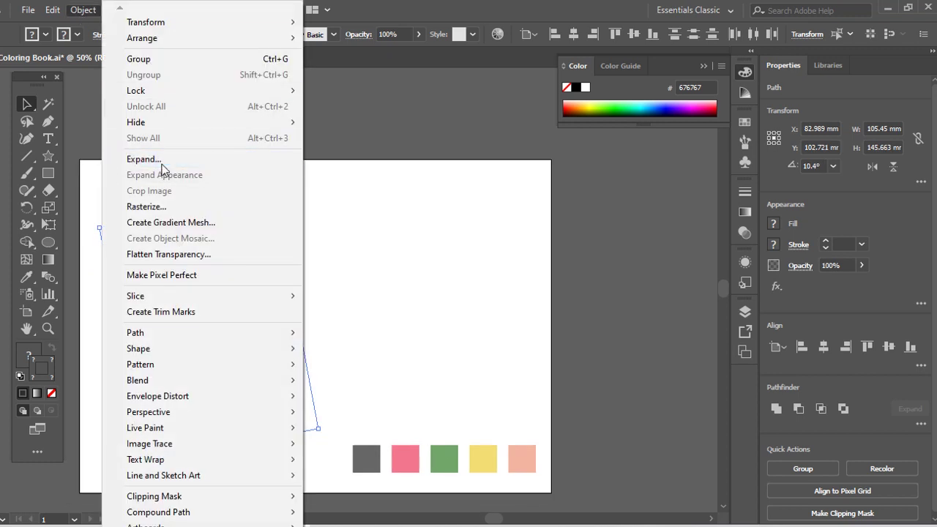
click(133, 156)
click(546, 358)
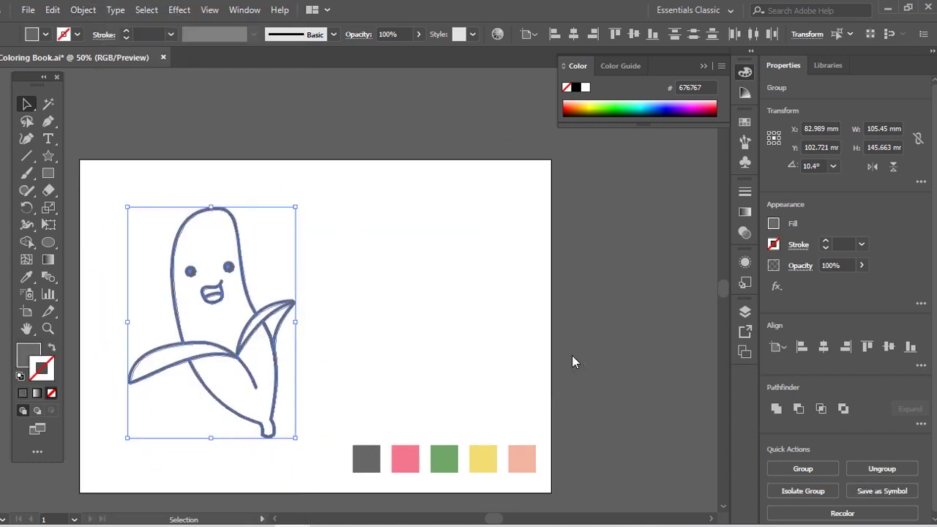
Unite the expanded banana line art into one merged group of shapes with the Pathfinder.
key(z)
drag(163, 203, 285, 372)
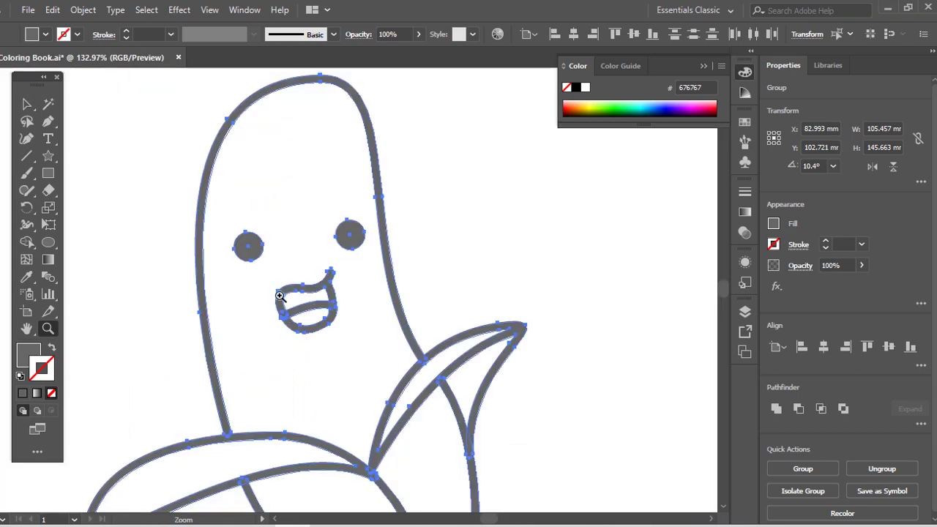
alt+click(367, 347)
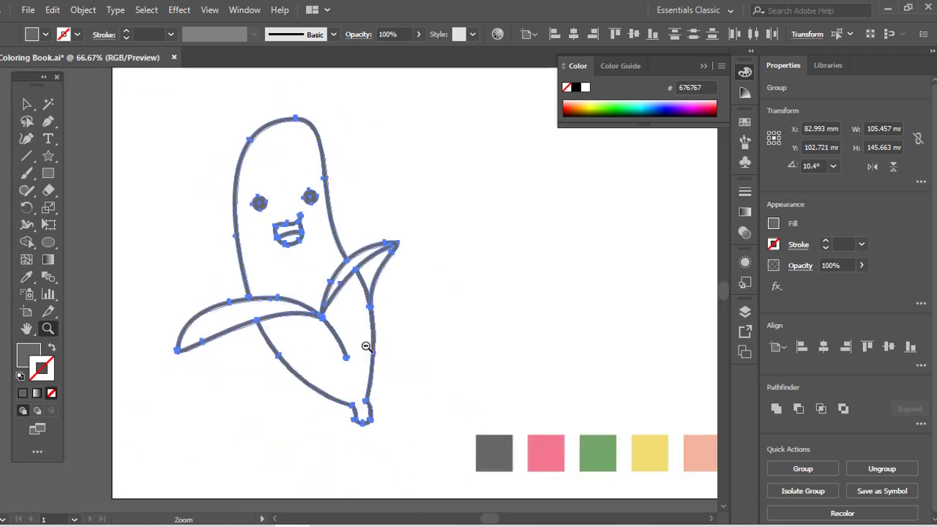
click(245, 10)
click(311, 518)
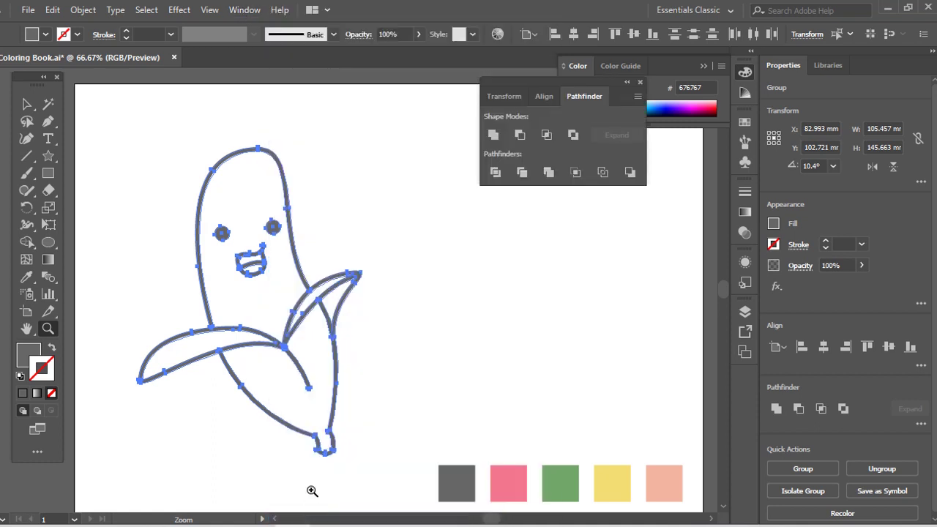
click(493, 136)
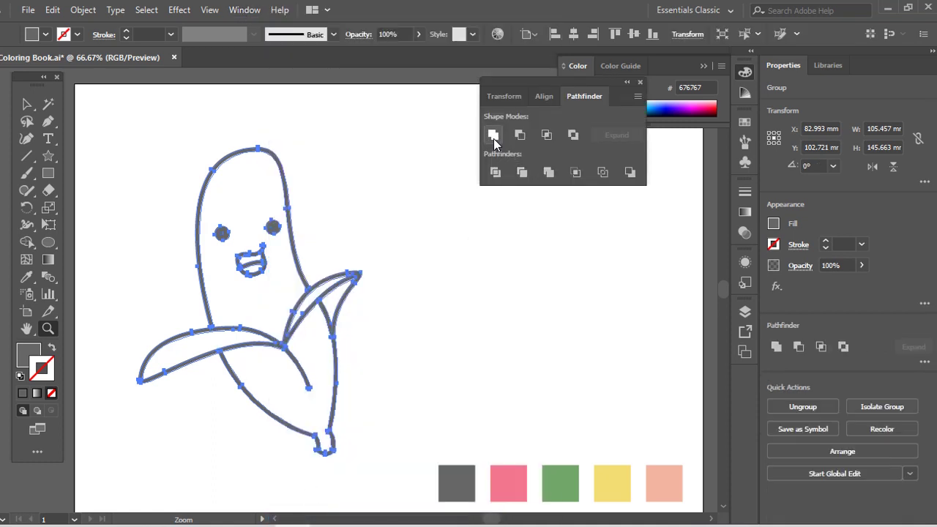
click(27, 104)
click(433, 213)
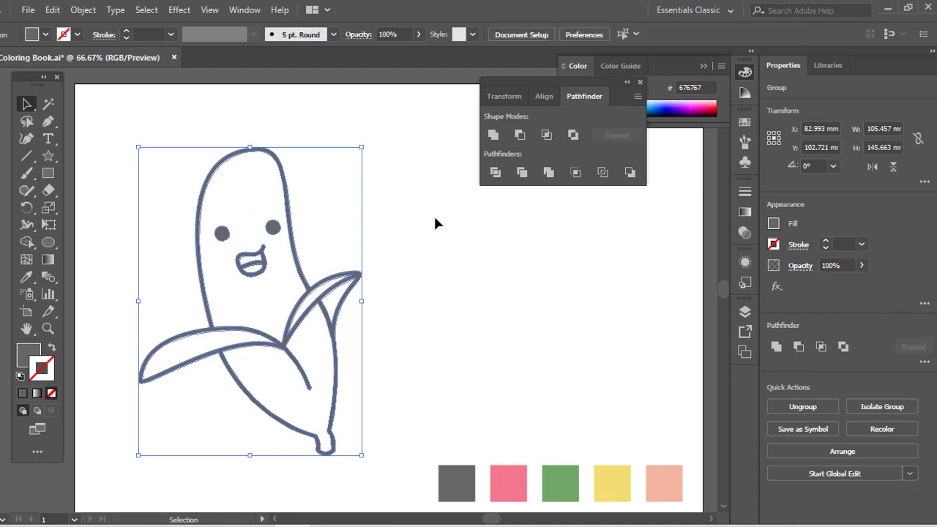
Draw a rectangle about 134 × 165 mm over the banana, fill it with the yellow swatch colour and send it to the back.
click(48, 173)
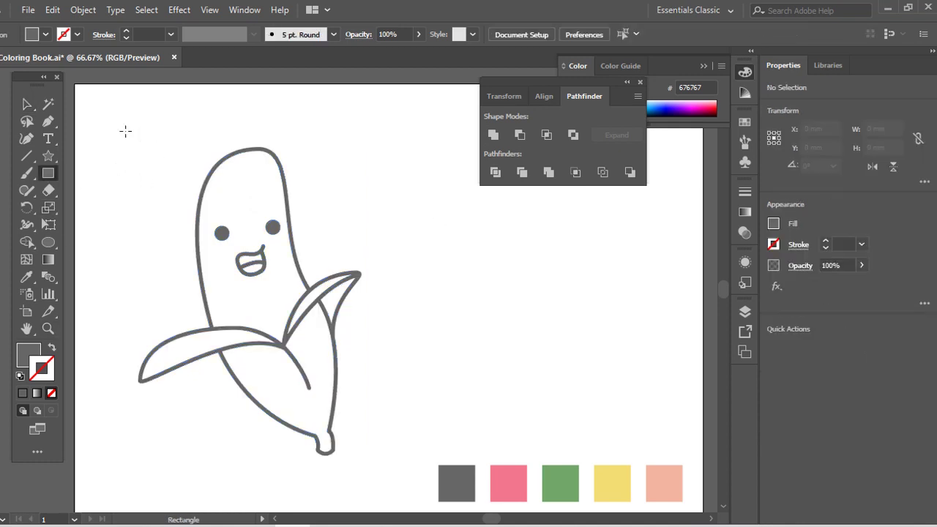
drag(113, 131, 396, 481)
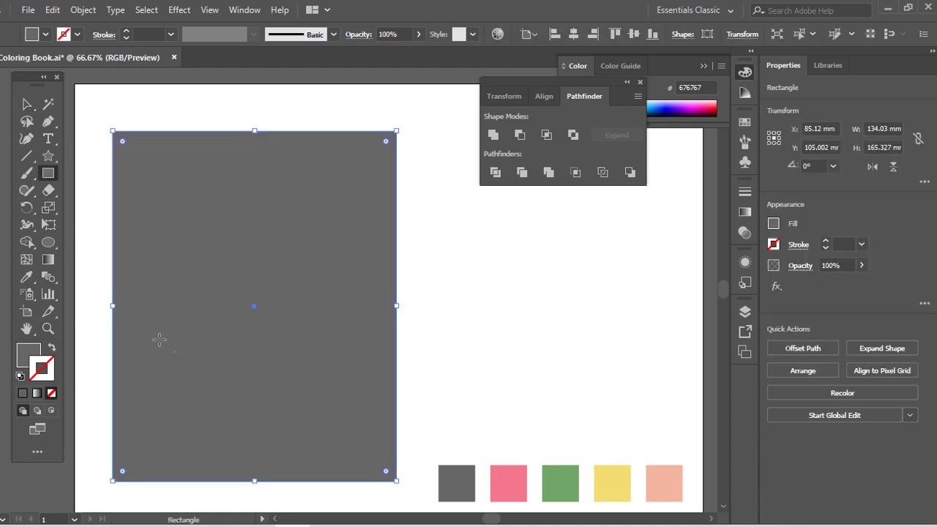
key(i)
click(612, 483)
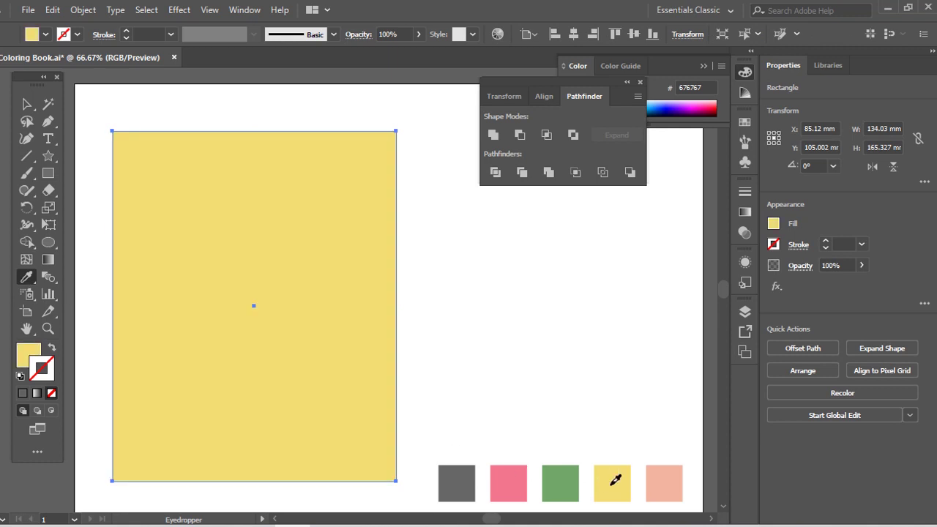
key(ctrl+shift+bracketleft)
key(v)
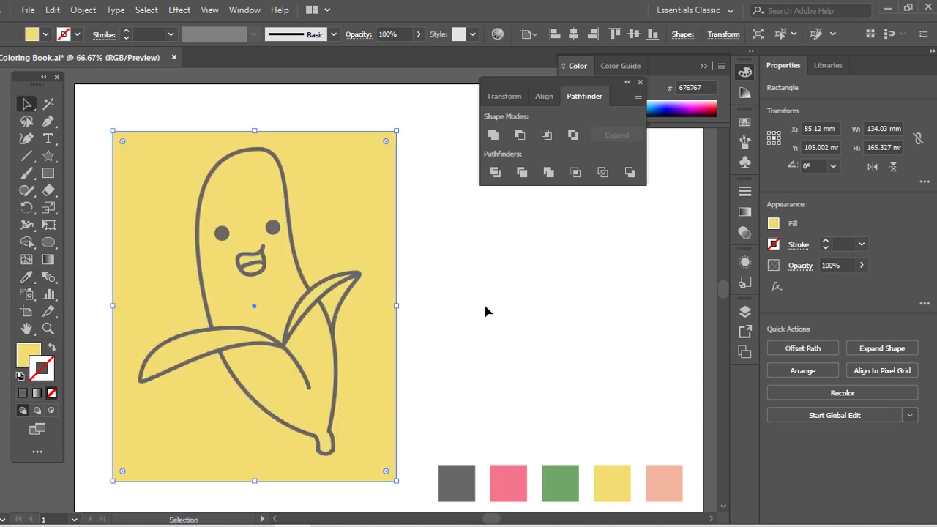
click(483, 302)
Divide the banana line art and yellow rectangle with the Pathfinder and delete the yellow background outside the banana.
drag(140, 114, 376, 437)
click(502, 181)
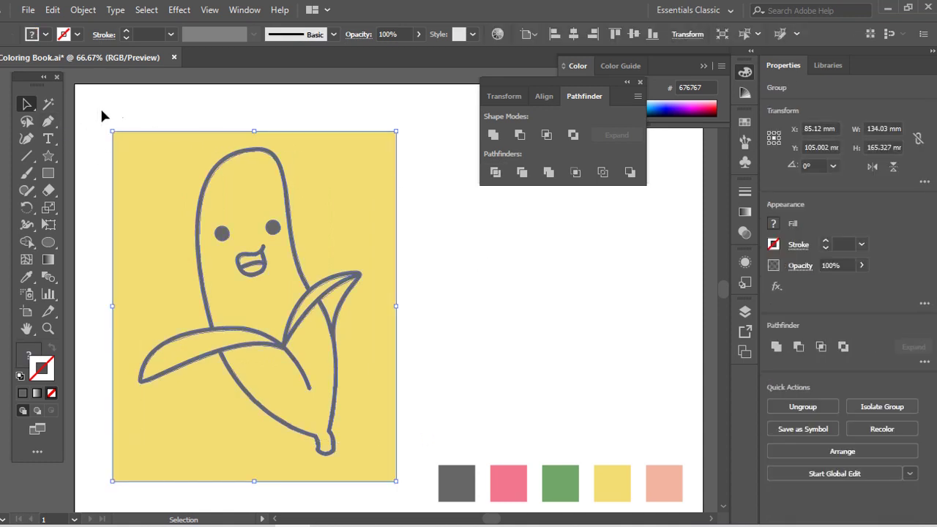
key(a)
click(211, 123)
click(344, 170)
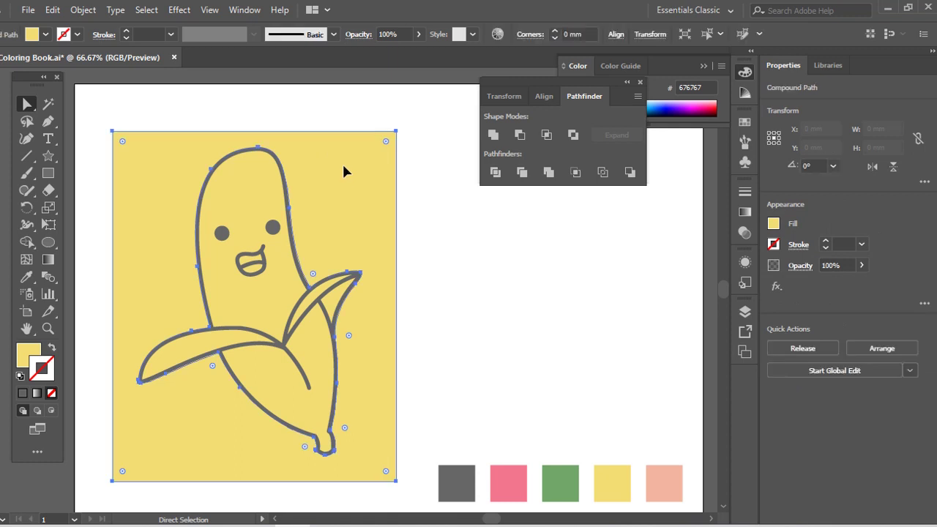
key(Delete)
scroll(246, 314, down, 1)
scroll(246, 313, right, 1)
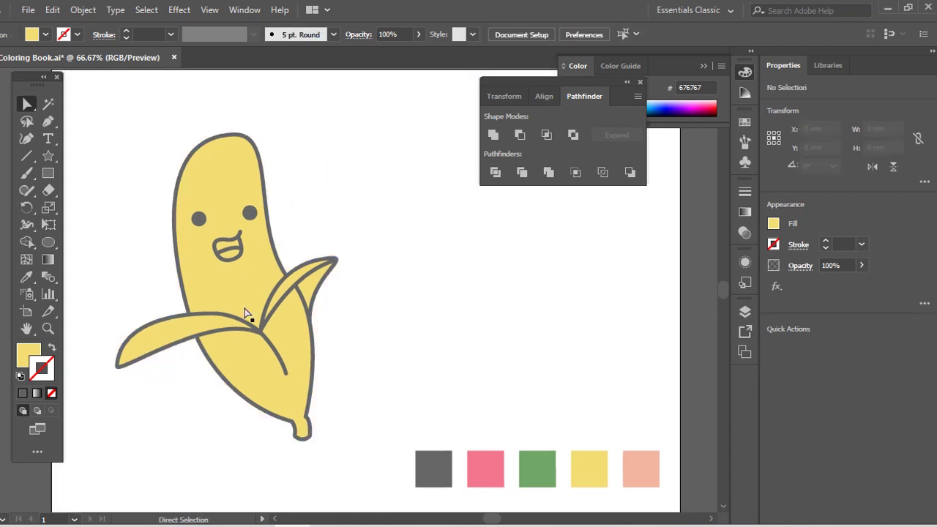
Fill the peeled banana flesh behind the face with the pale cream colour F9EABD.
click(246, 302)
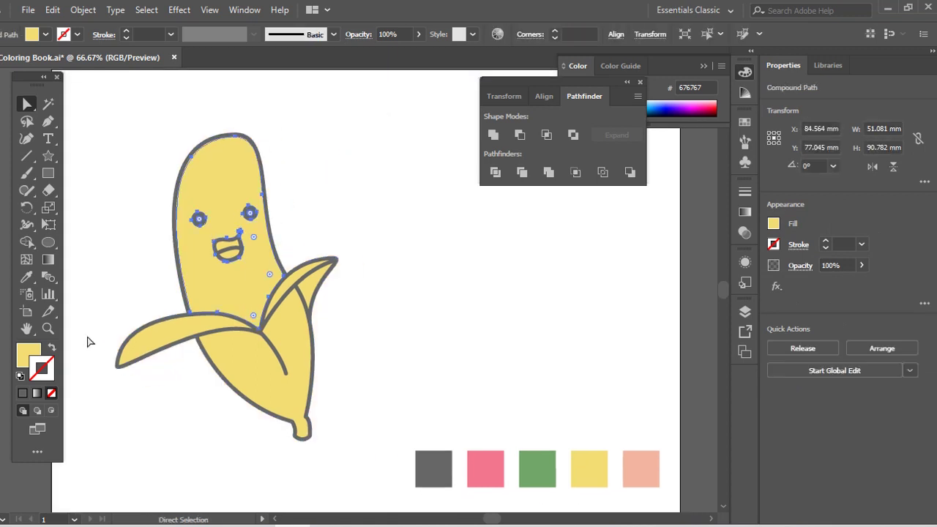
double_click(26, 356)
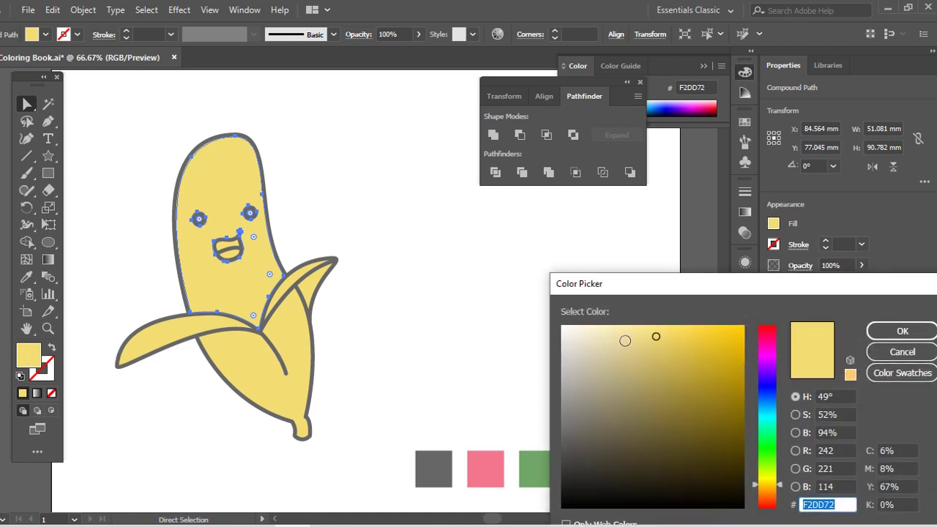
click(634, 330)
click(621, 328)
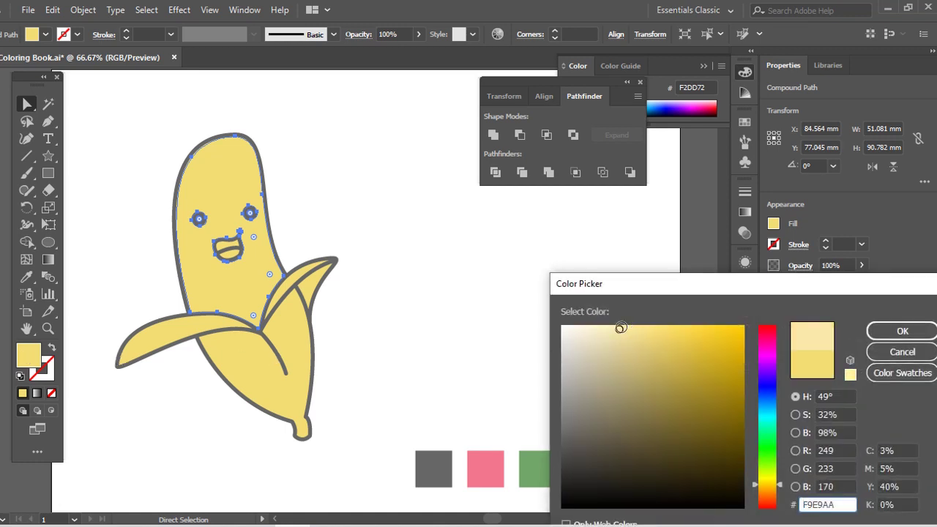
click(896, 331)
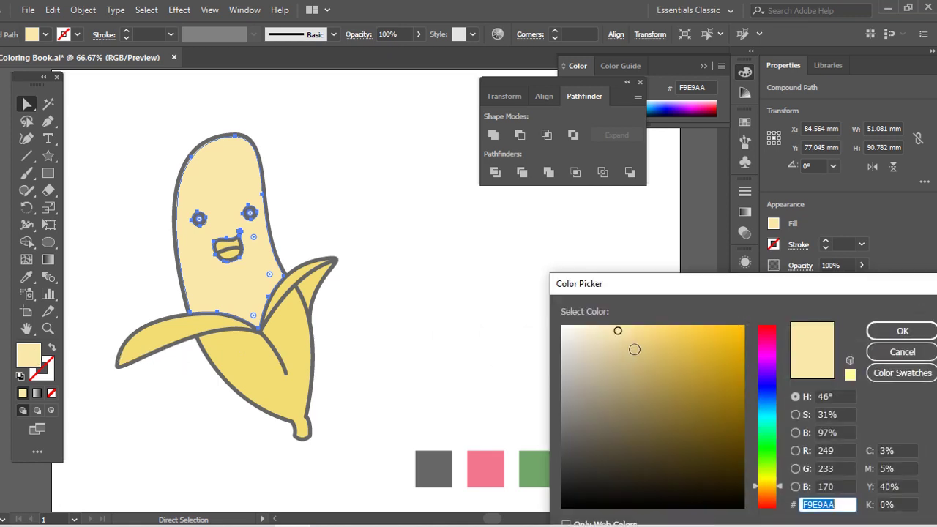
click(608, 328)
click(903, 331)
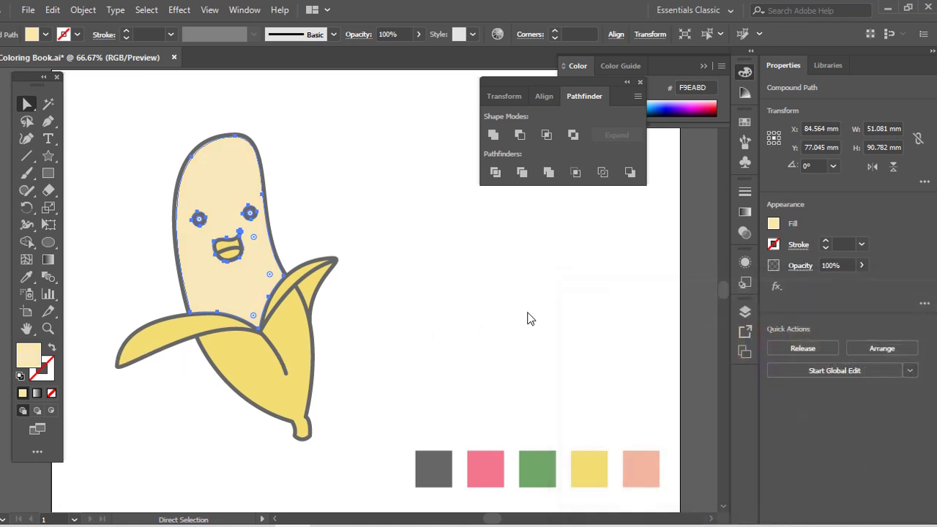
click(461, 318)
Fill the tongue, the lower part of the mouth, with the peach swatch colour F2B6A0.
key(ctrl+space)
click(372, 295)
key(space)
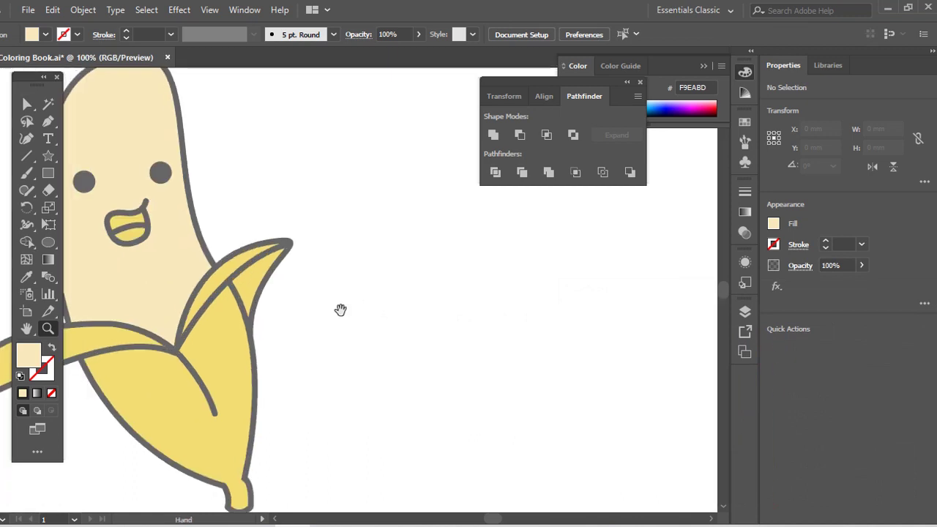
drag(341, 310, 372, 342)
click(237, 280)
key(z)
alt+click(352, 321)
alt+click(355, 322)
key(space)
key(i)
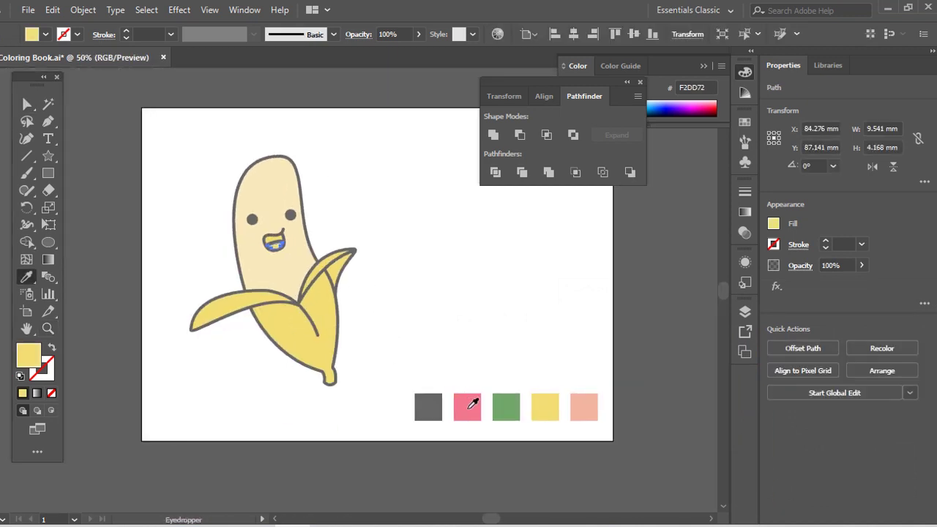
click(585, 405)
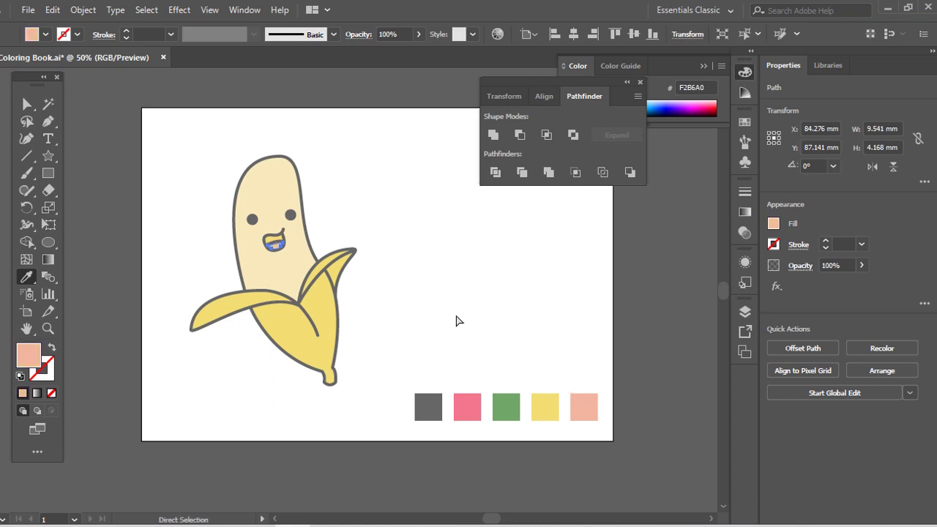
ctrl+click(457, 316)
Fill the upper part of the mouth with the pink swatch colour F2778D.
key(z)
drag(256, 202, 315, 291)
key(a)
click(287, 249)
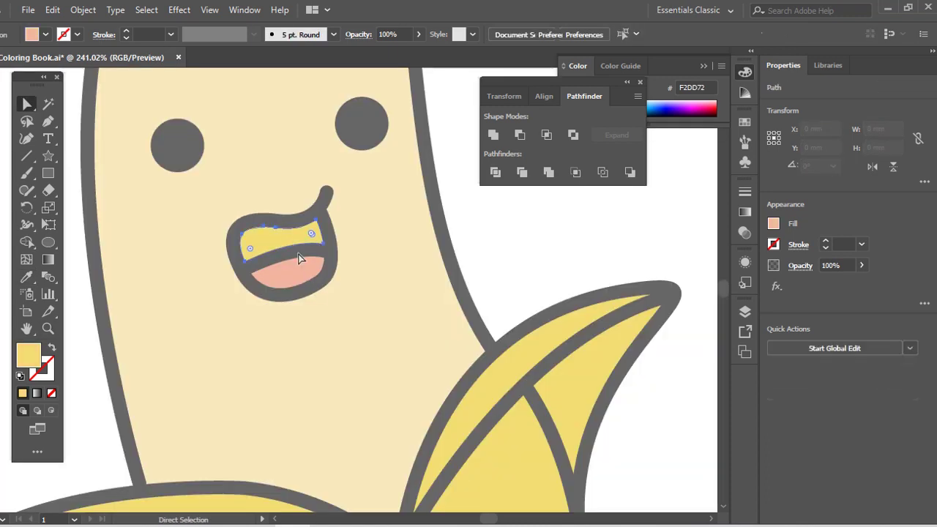
key(z)
alt+click(374, 320)
alt+click(403, 334)
alt+click(402, 335)
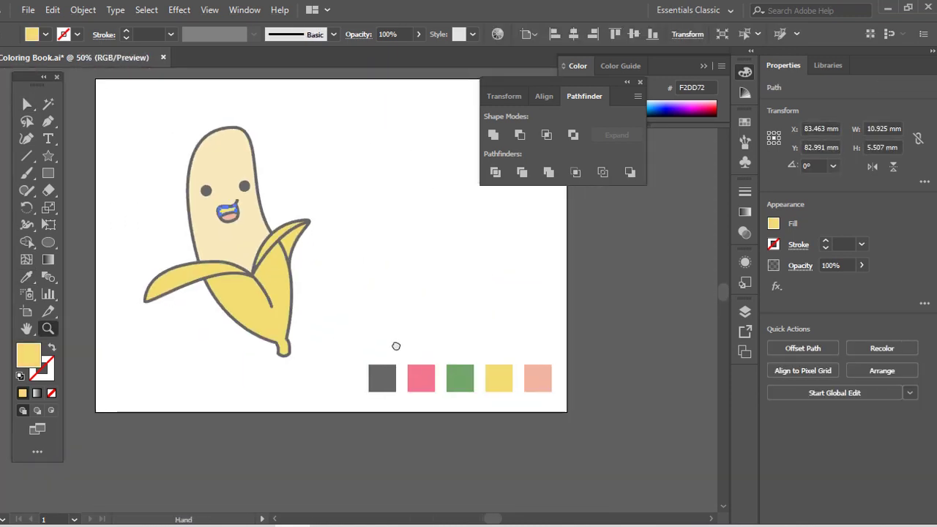
key(i)
click(404, 412)
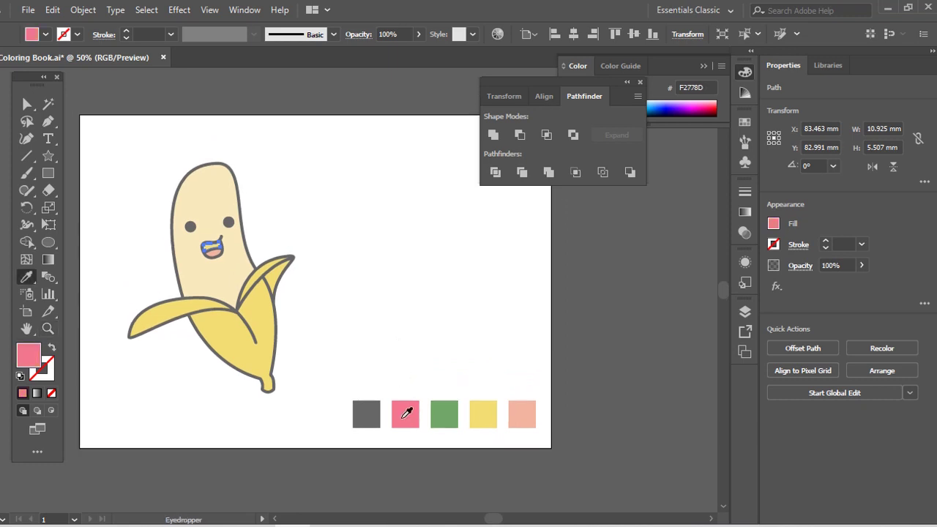
key(a)
click(381, 364)
Draw a peach blush ellipse about 6.4 × 2.1 mm under the left eye and place a copy under the right eye.
key(z)
drag(168, 139, 335, 393)
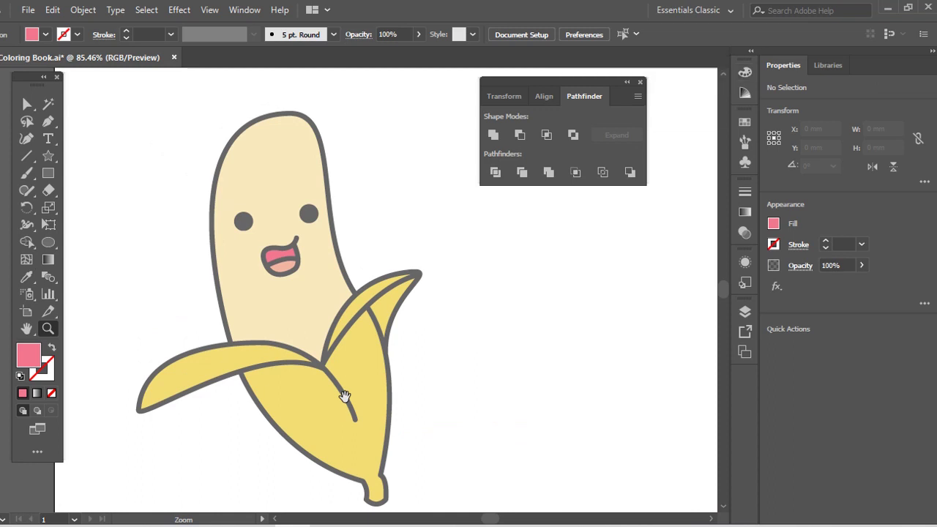
click(49, 245)
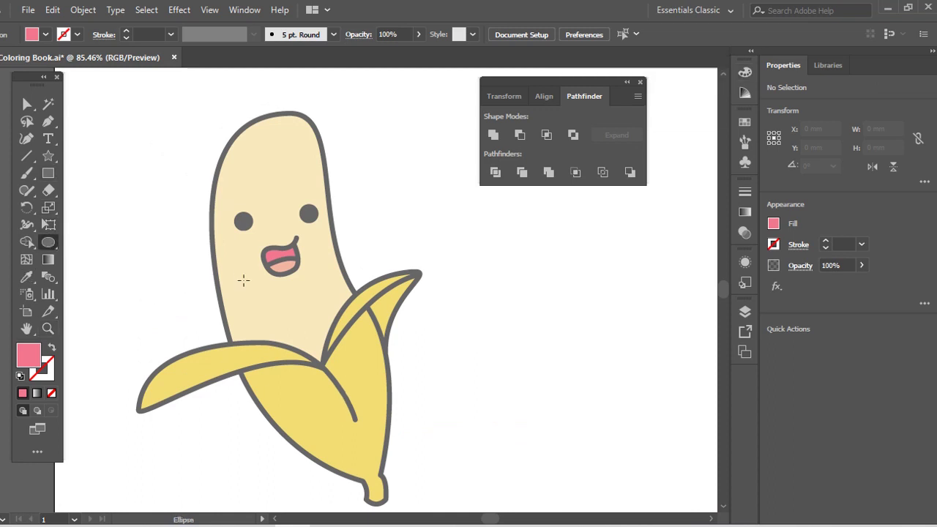
drag(252, 252, 253, 254)
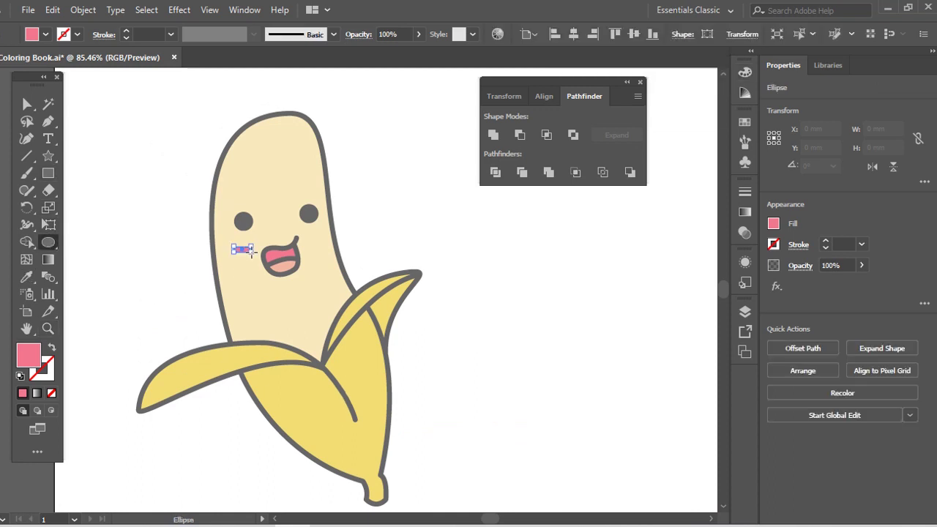
key(i)
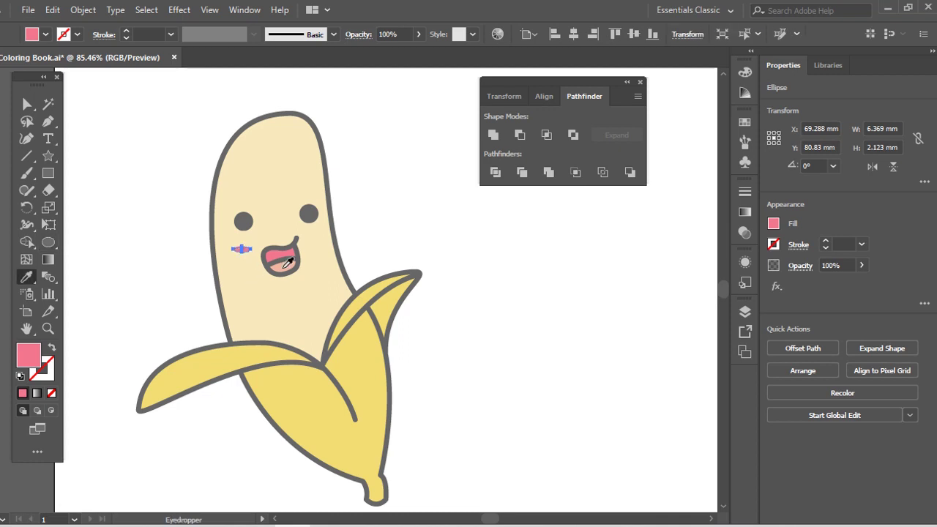
click(281, 264)
key(v)
click(134, 197)
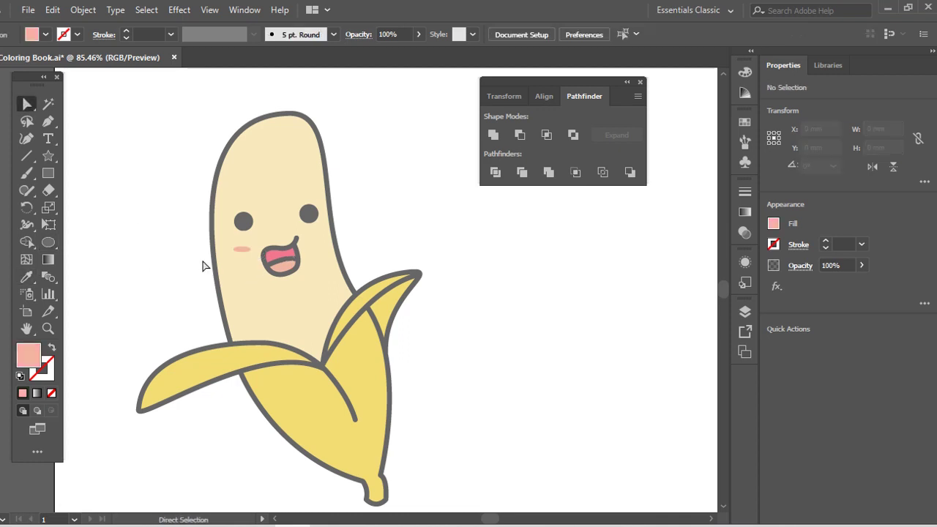
drag(244, 251, 442, 279)
click(363, 224)
Move both gray eye circles together to the right, clear of their holes in the cream face.
key(z)
click(333, 250)
click(345, 279)
click(345, 279)
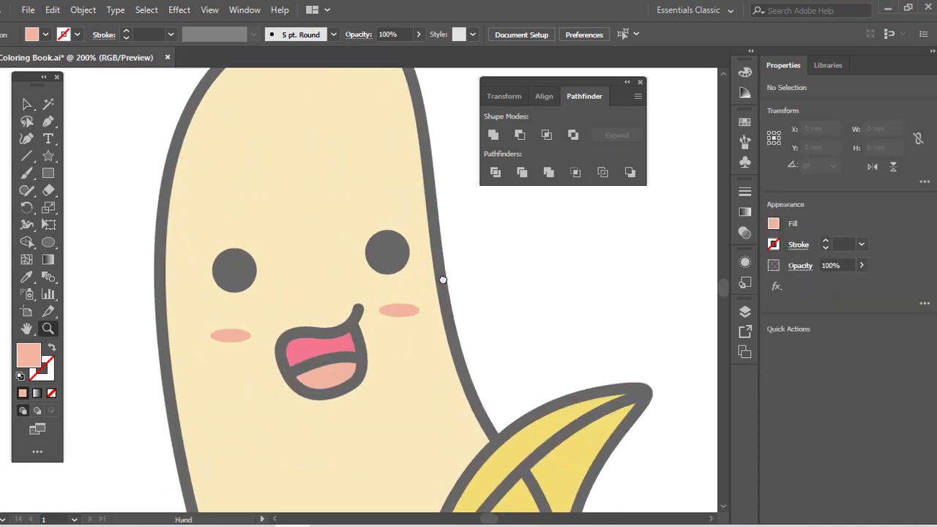
key(v)
key(a)
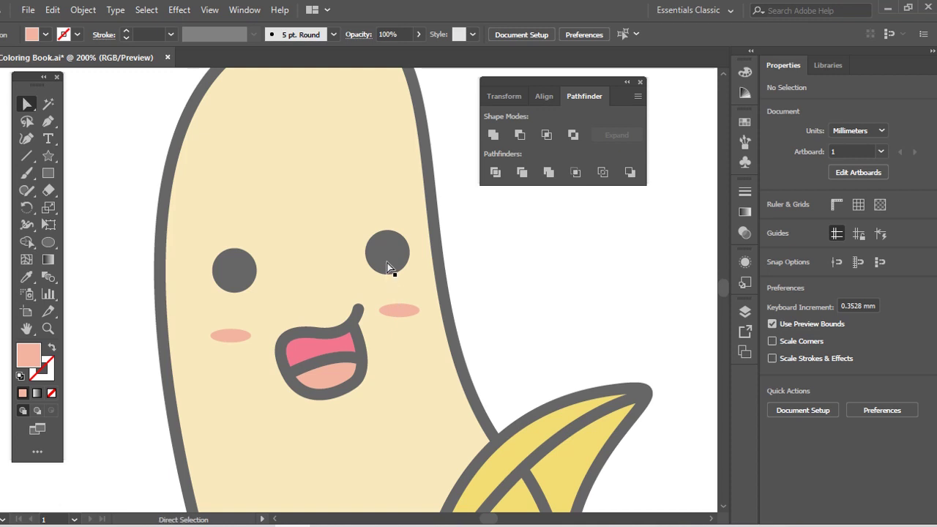
click(388, 258)
shift+click(236, 270)
drag(235, 271, 454, 259)
key(v)
drag(393, 259, 600, 257)
Delete the two circular eye holes from the cream face shape.
click(245, 259)
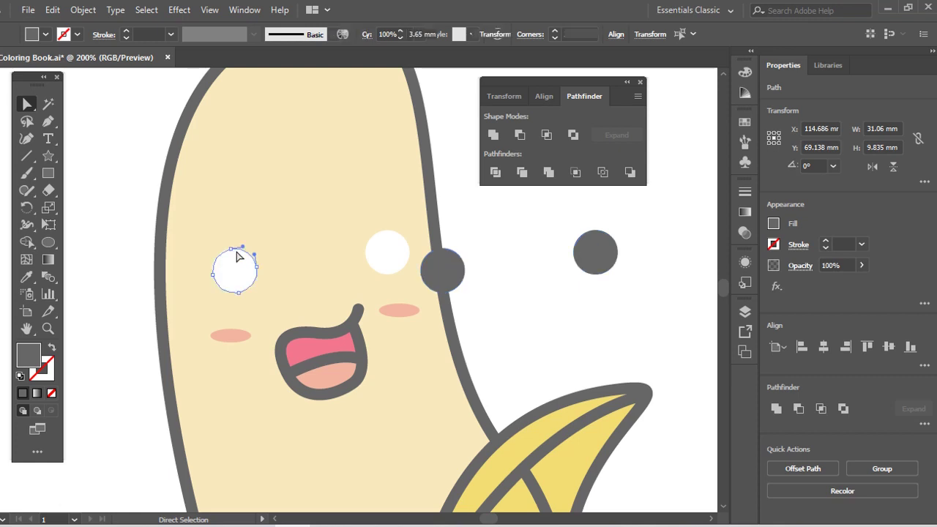
shift+click(391, 238)
key(Delete)
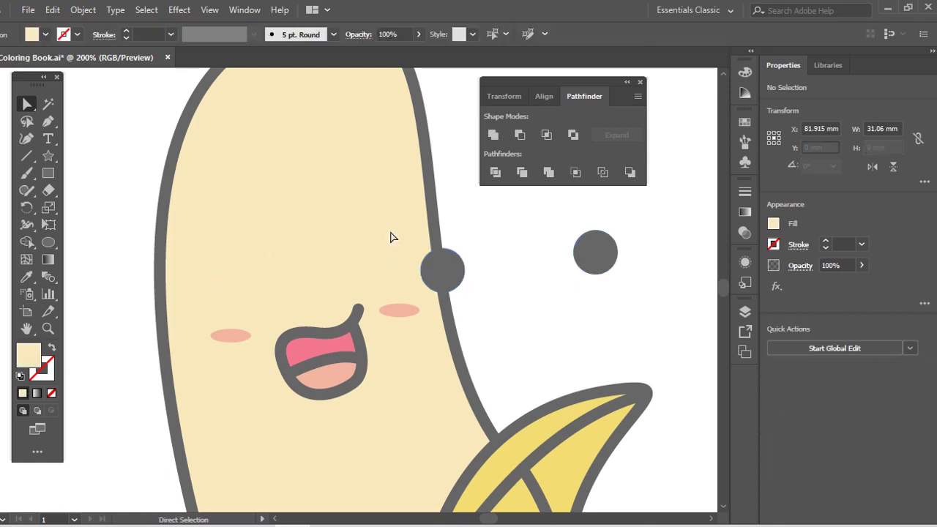
Move both eyes back onto the face and shrink them together to about 26.2 × 8.3 mm overall.
click(442, 269)
shift+click(596, 253)
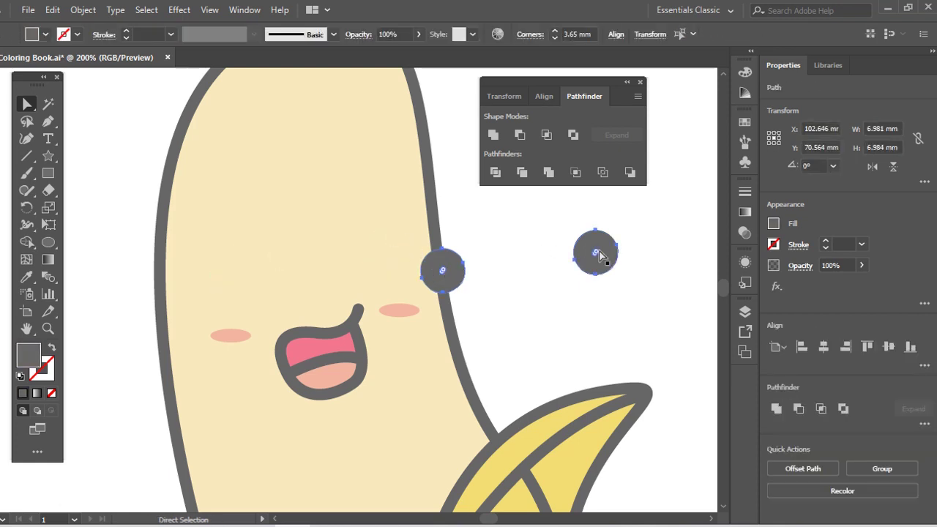
drag(604, 251, 373, 256)
click(462, 256)
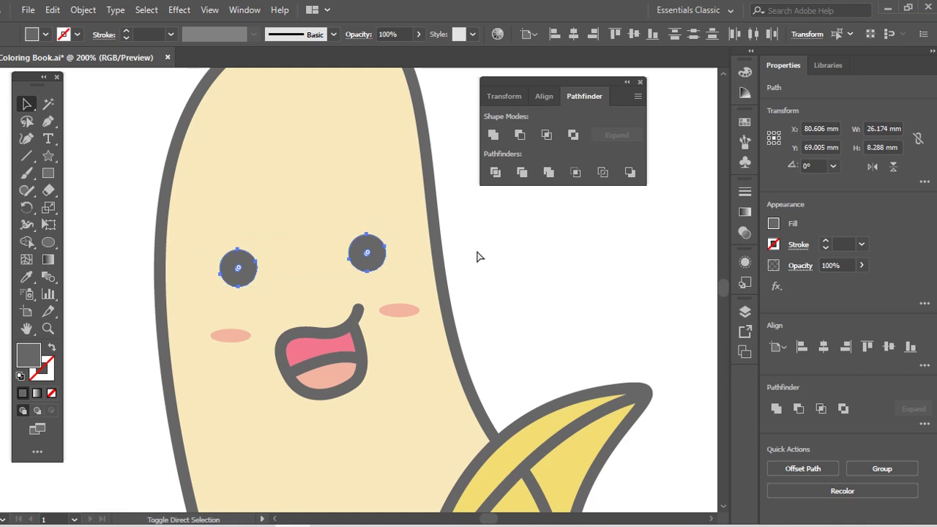
Make a copy of the left eye about 1.84 mm wide, place it in that eye's upper right and fill it white.
drag(228, 272, 316, 259)
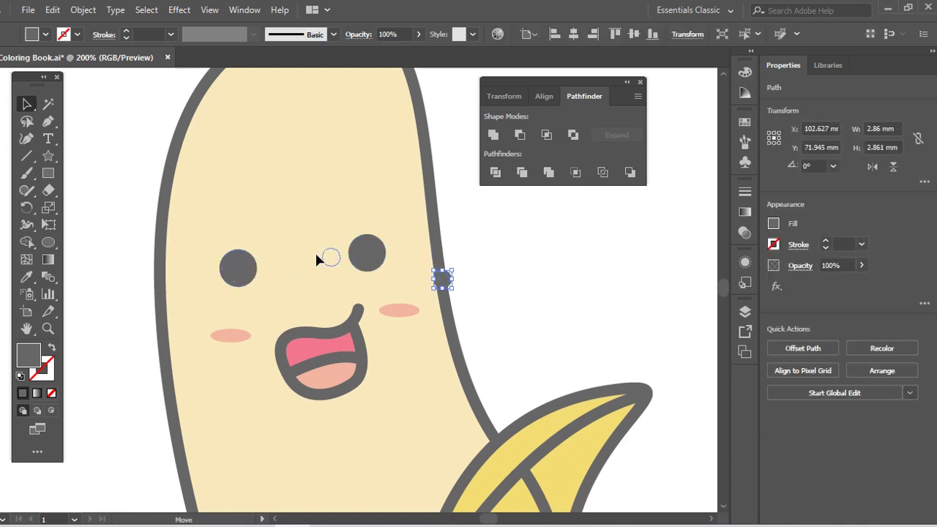
drag(249, 264, 241, 265)
key(o)
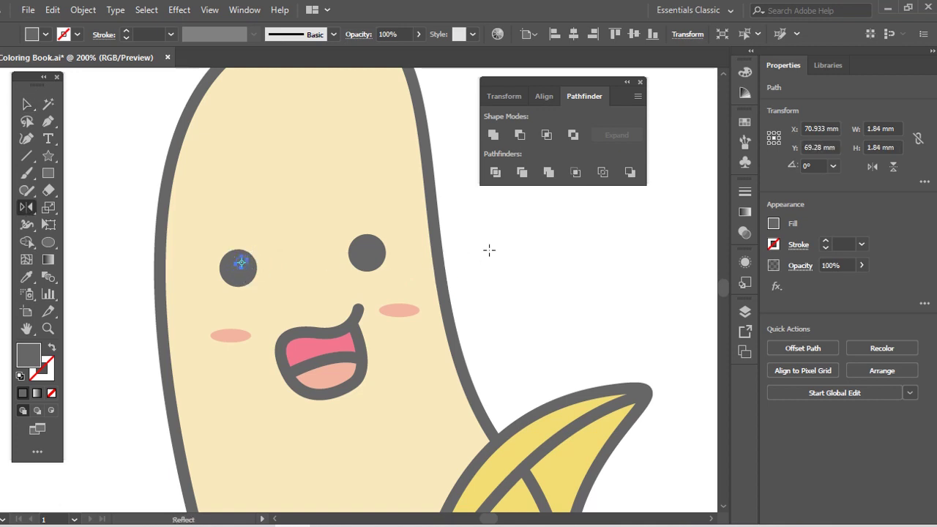
key(i)
click(500, 245)
ctrl+click(500, 246)
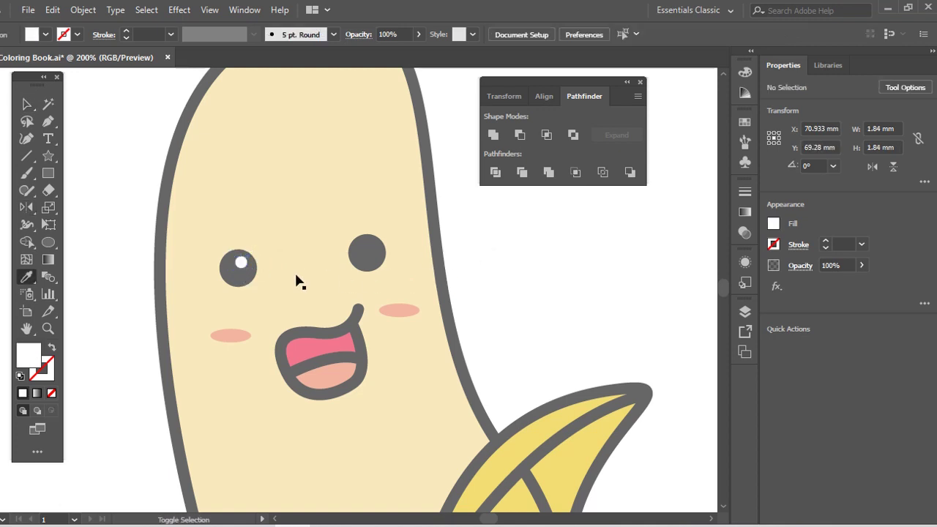
Try copying the white highlight from the left eye onto the right eye and undo the copy.
key(v)
drag(252, 264, 359, 253)
key(ctrl+z)
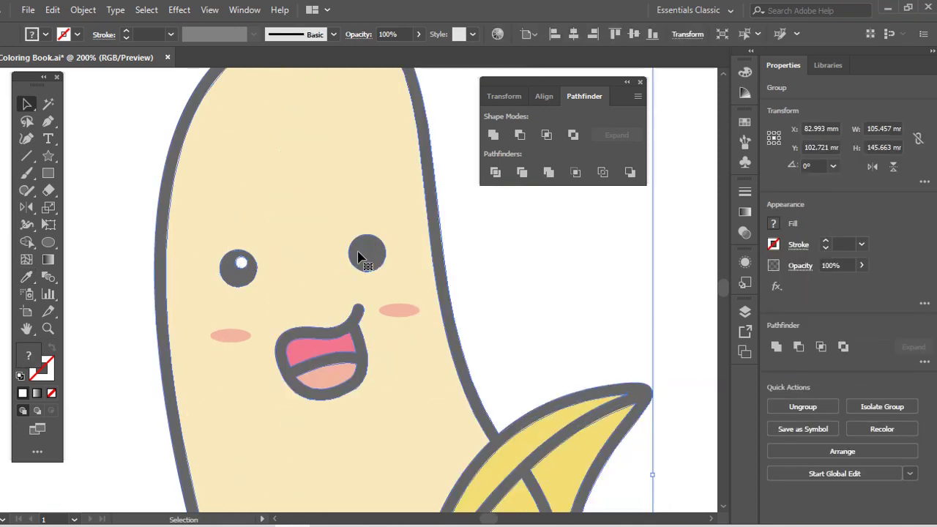
key(ctrl+shift+a)
click(244, 268)
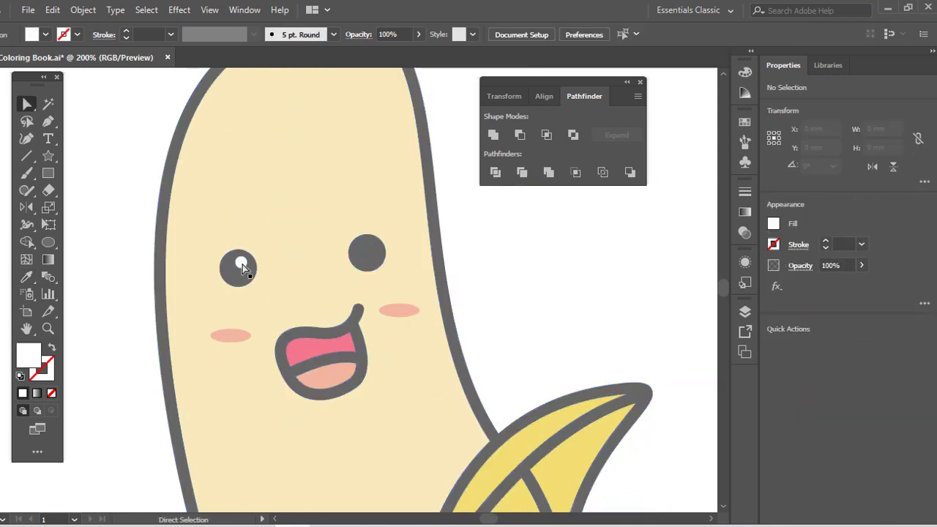
drag(244, 268, 374, 248)
key(z)
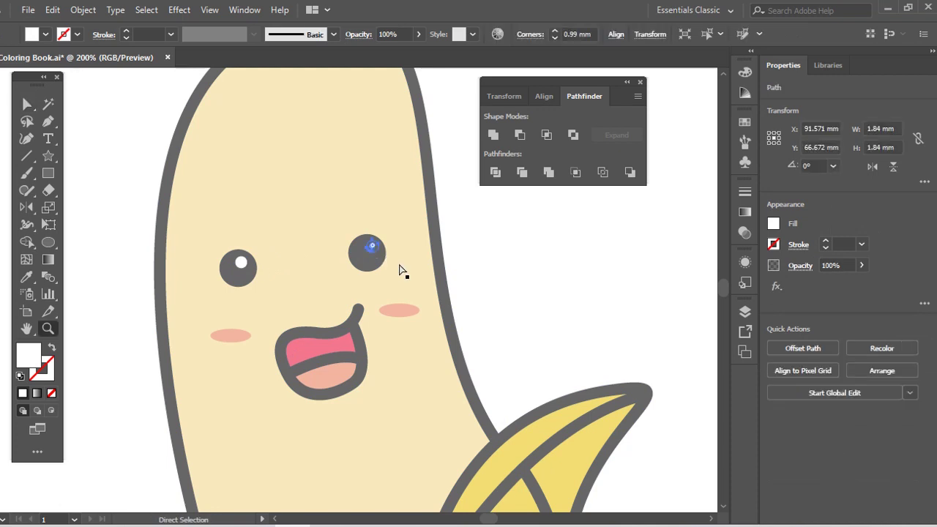
alt+click(399, 264)
alt+click(400, 264)
alt+click(400, 264)
ctrl+click(399, 264)
key(ctrl+z)
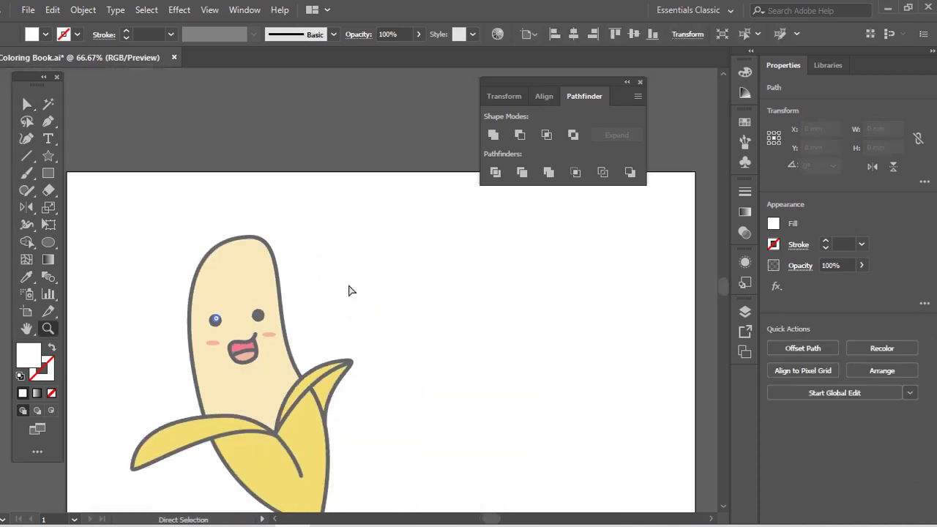
Copy the left eye's white highlight into the upper right of the right eye, at about X 91.5 mm, Y 66.7 mm.
drag(235, 278, 370, 322)
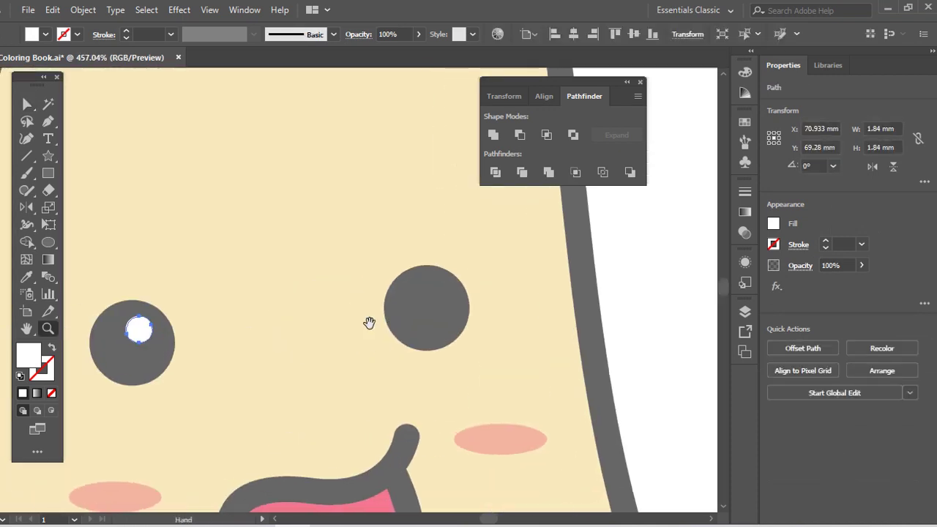
drag(146, 331, 440, 290)
key(z)
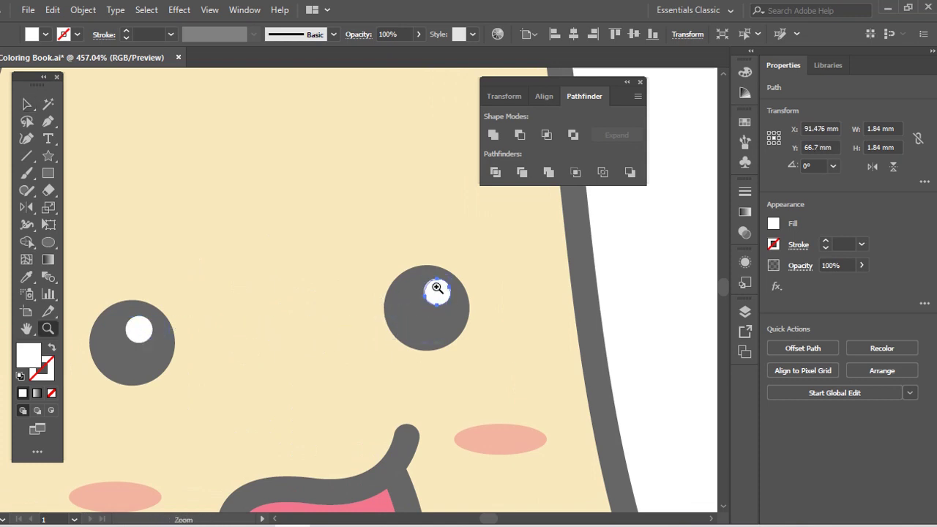
alt+click(437, 286)
alt+click(437, 286)
alt+click(397, 286)
alt+click(433, 266)
alt+click(403, 278)
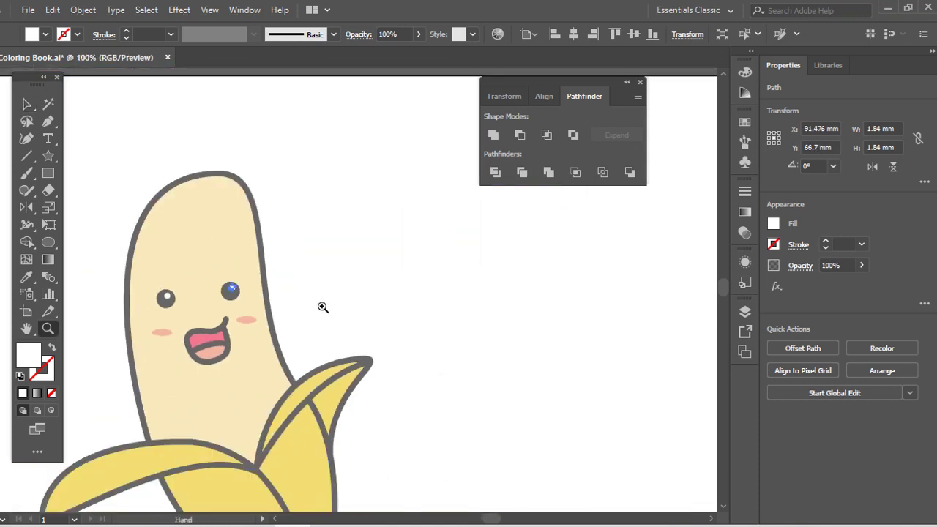
Change the fill of the small triangular underside of the right peel to a darker mustard yellow.
alt+click(369, 296)
key(ctrl+shift+a)
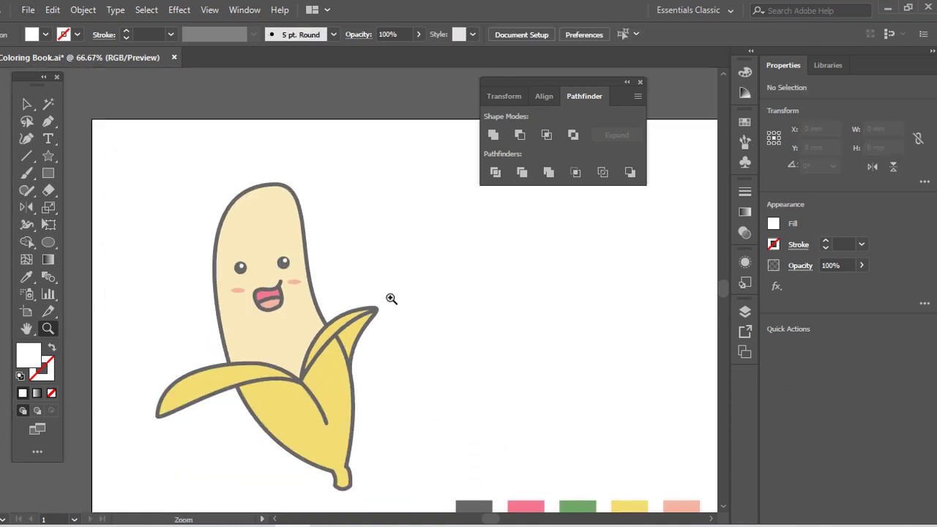
key(a)
click(357, 341)
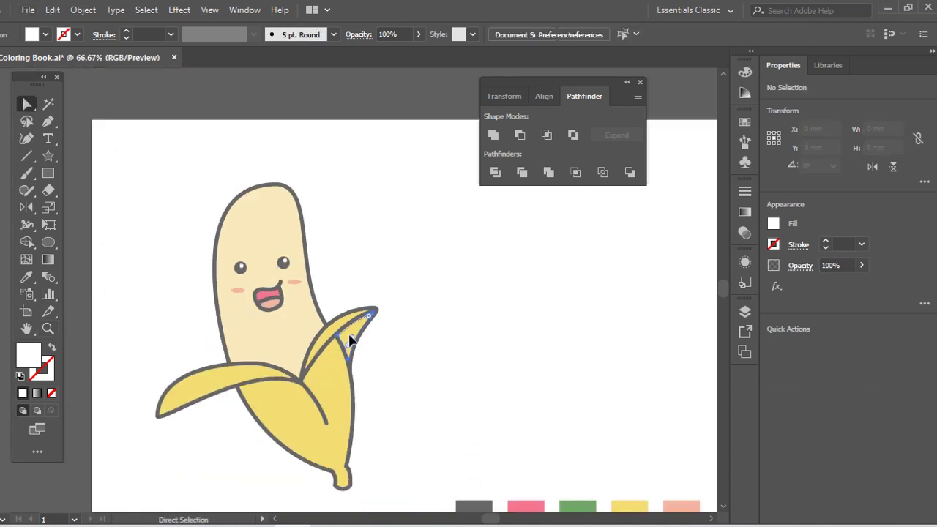
double_click(32, 358)
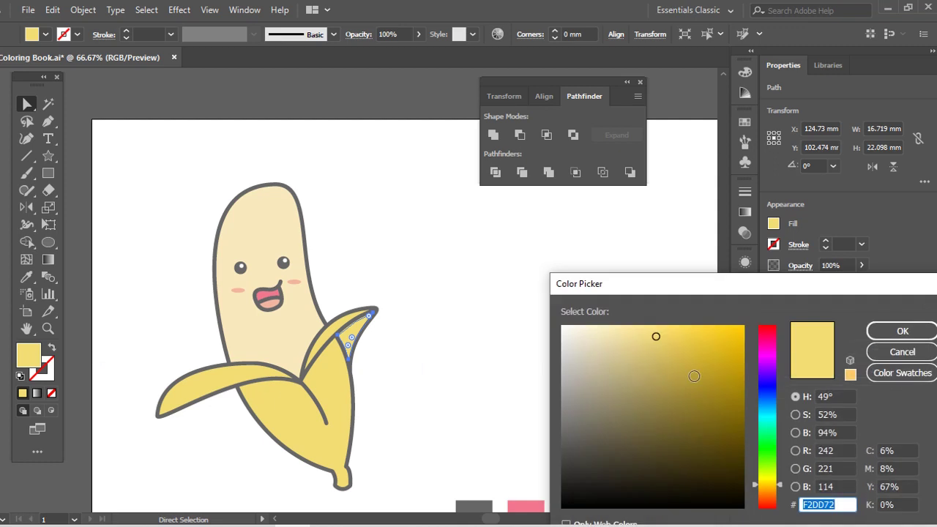
click(686, 352)
click(903, 331)
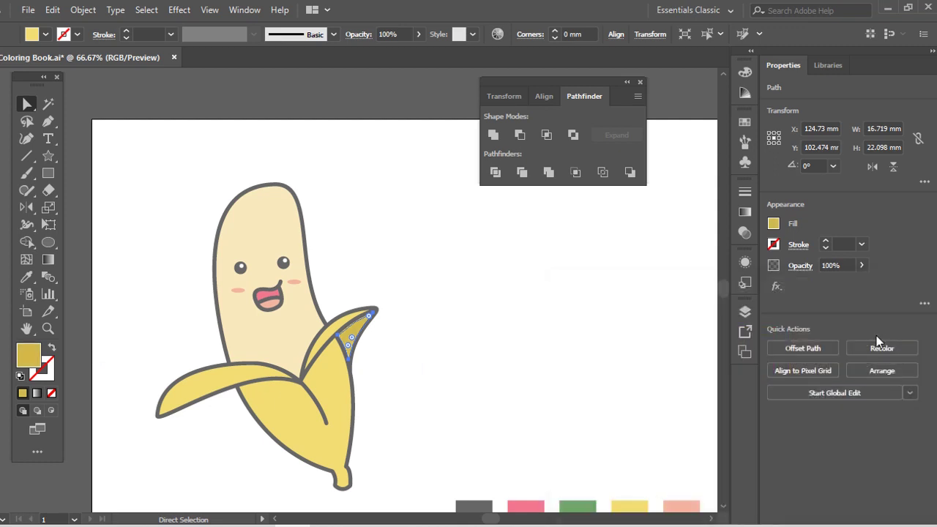
click(458, 364)
Try sampling the darker mustard yellow onto the left peel flap and undo the color change.
click(267, 375)
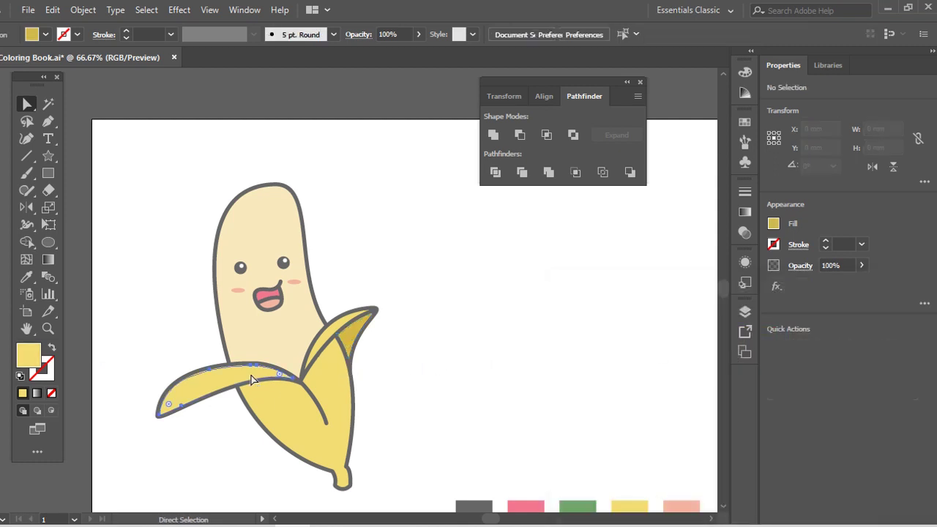
key(i)
click(356, 333)
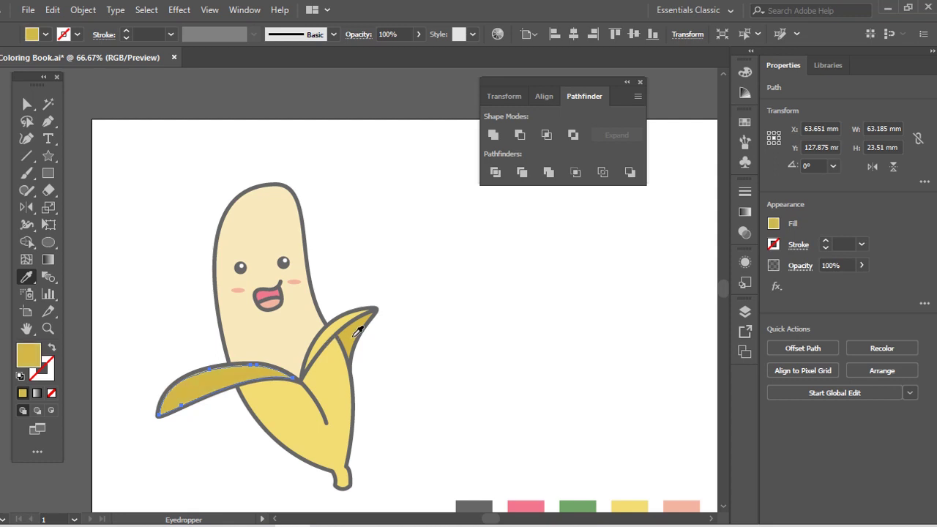
key(ctrl+z)
key(ctrl+shift+a)
key(a)
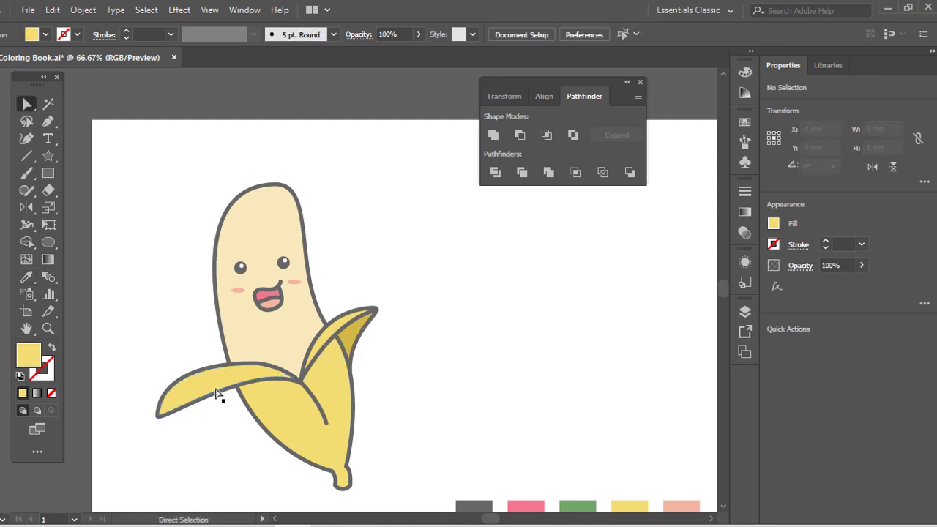
Lighten the yellow fill of the left peel flap and the right peel's narrow upper strip together.
click(217, 389)
shift+click(339, 329)
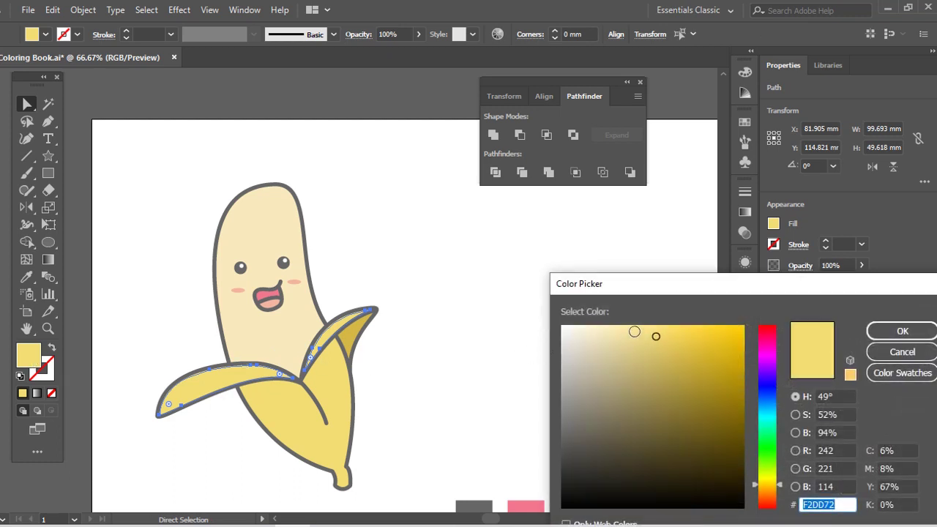
click(903, 330)
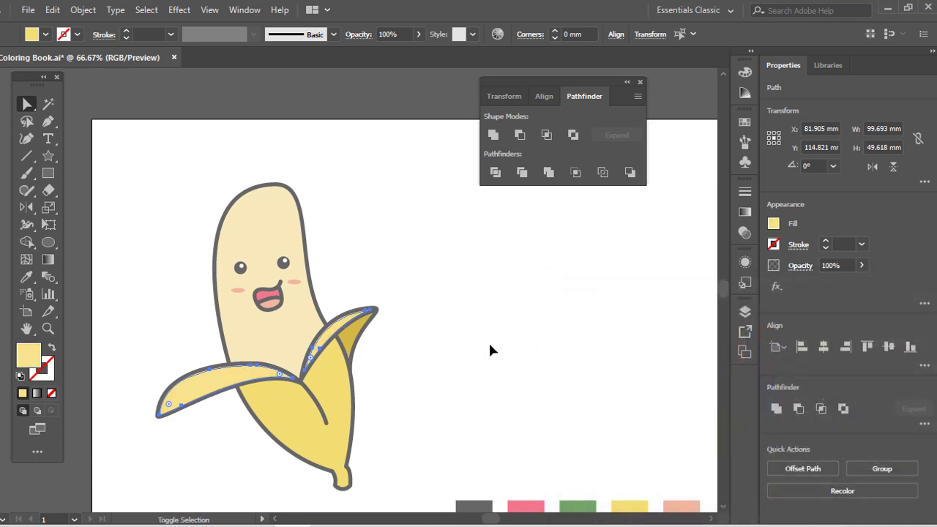
click(443, 355)
drag(443, 349, 442, 332)
key(z)
alt+click(442, 333)
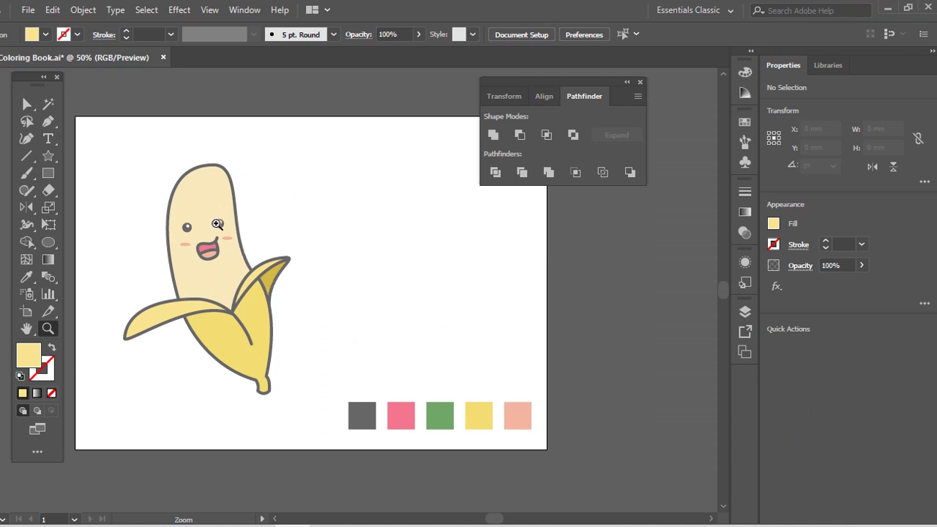
Sample the banana's yellow onto the body and peel outline and darken that fill to a deep brown.
drag(217, 225, 283, 284)
key(a)
click(477, 342)
key(z)
alt+click(432, 334)
alt+click(431, 334)
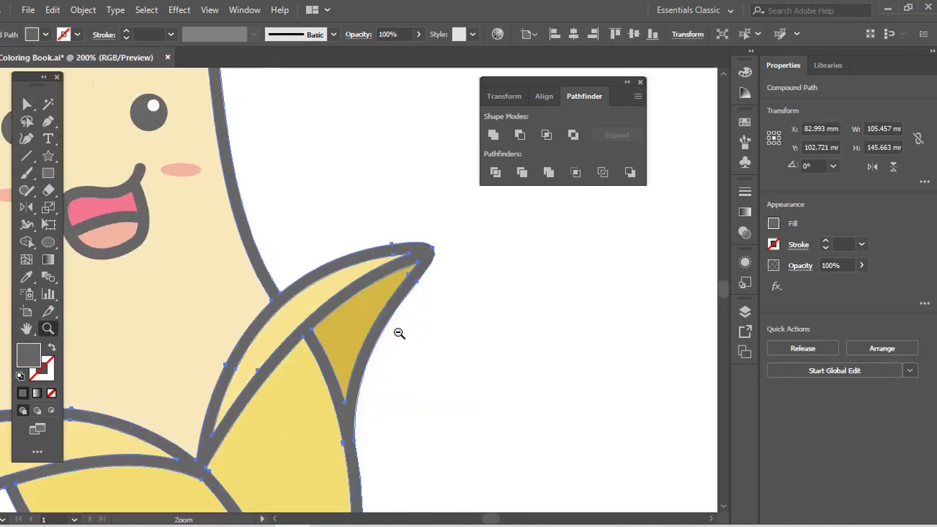
alt+click(399, 334)
alt+click(399, 334)
alt+click(398, 333)
drag(371, 312, 459, 375)
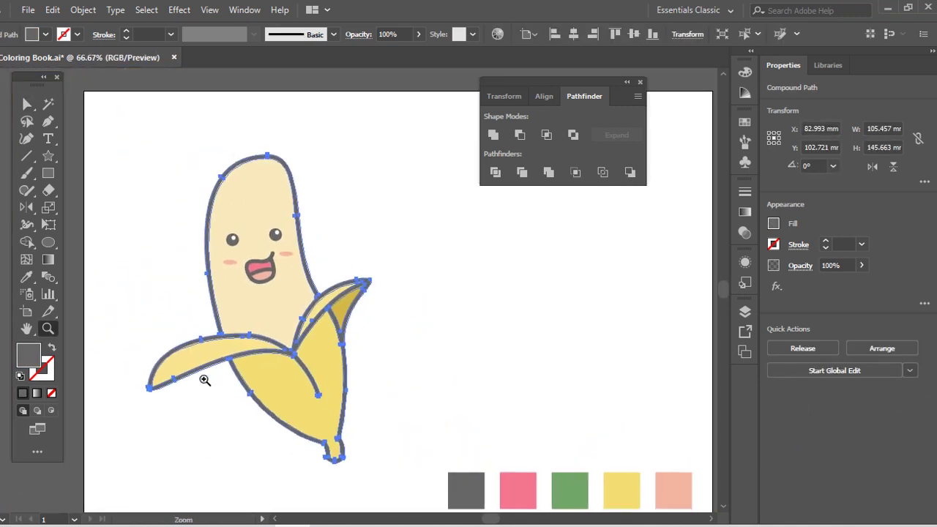
key(i)
click(225, 359)
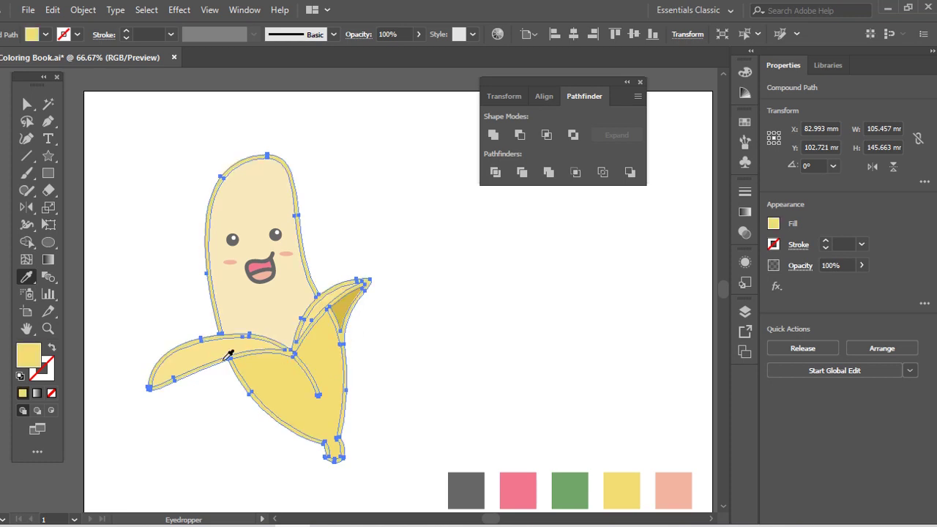
double_click(30, 357)
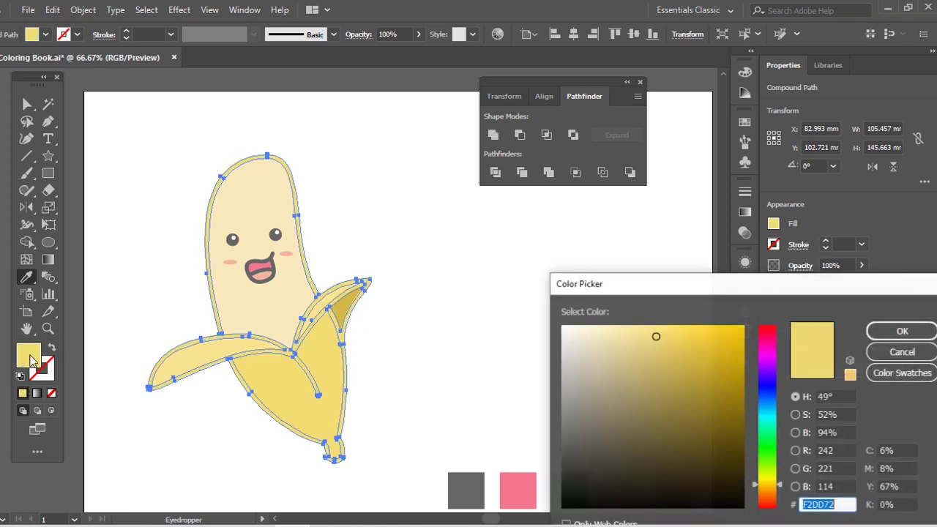
click(741, 449)
click(886, 334)
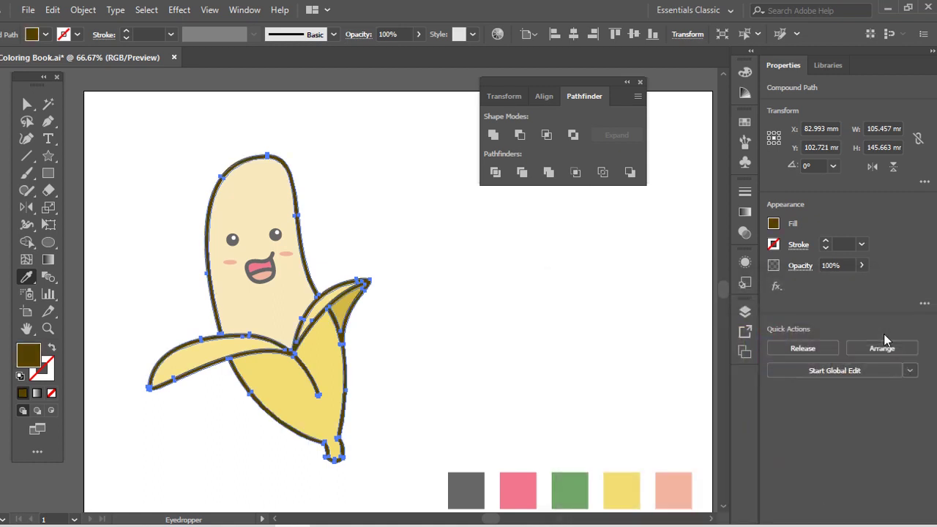
Recolor the mouth outline and both eyes with the deep brown sampled from the banana outline.
key(ctrl+shift+a)
key(ctrl+space)
drag(195, 164, 370, 402)
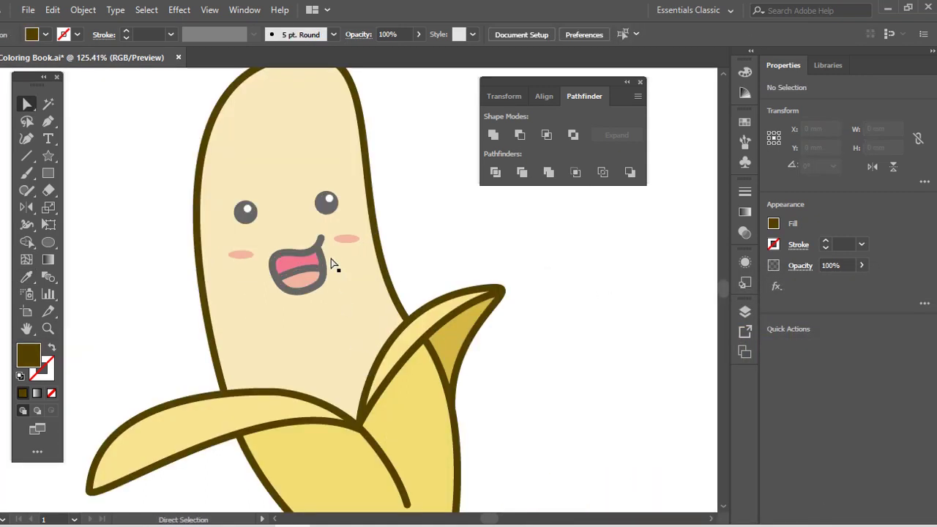
click(322, 247)
shift+click(324, 202)
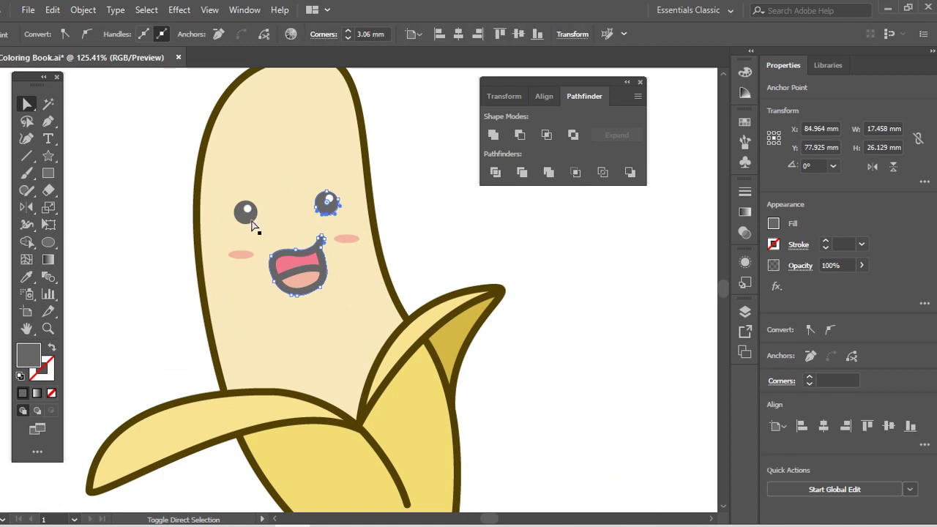
shift+click(243, 211)
key(i)
click(376, 220)
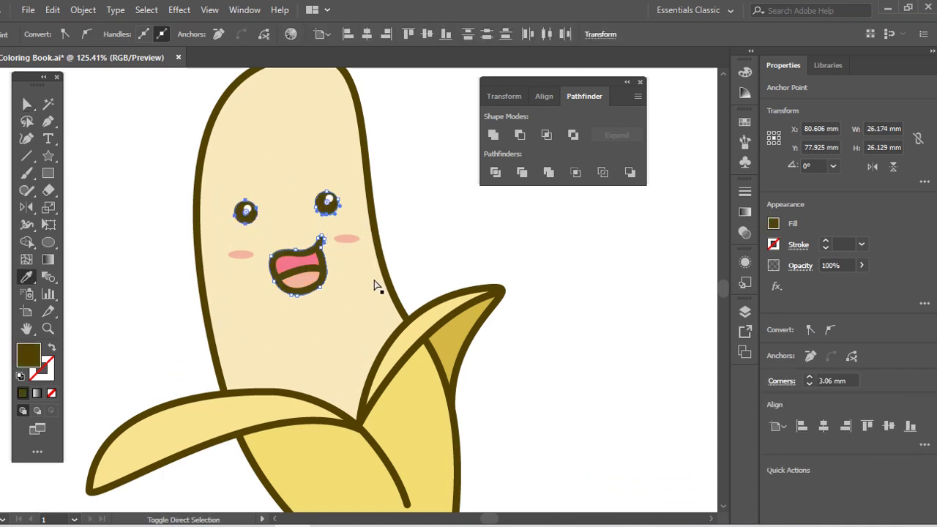
key(ctrl+shift+a)
ctrl+alt+click(375, 309)
ctrl+alt+click(375, 309)
drag(375, 310, 382, 328)
Try sampling the blank artboard's color onto the light left and right peel parts and undo it.
key(a)
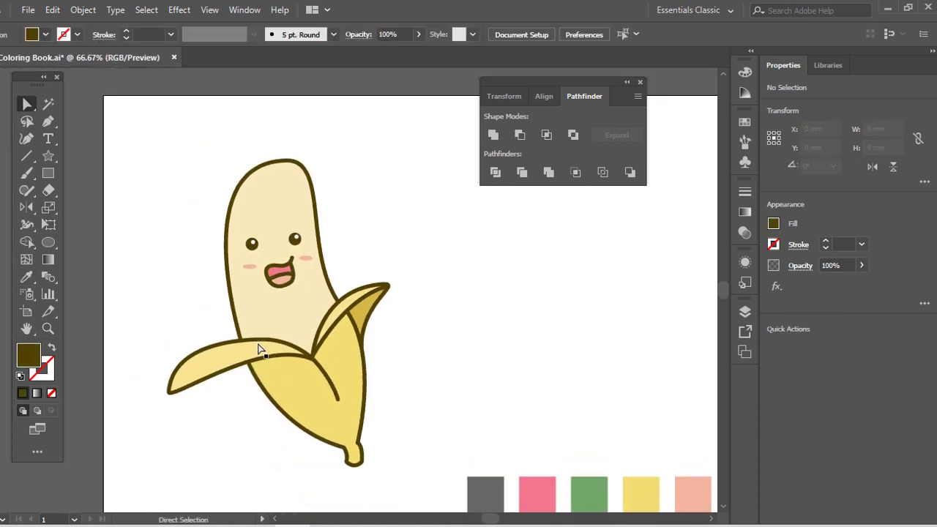
click(258, 349)
shift+click(345, 310)
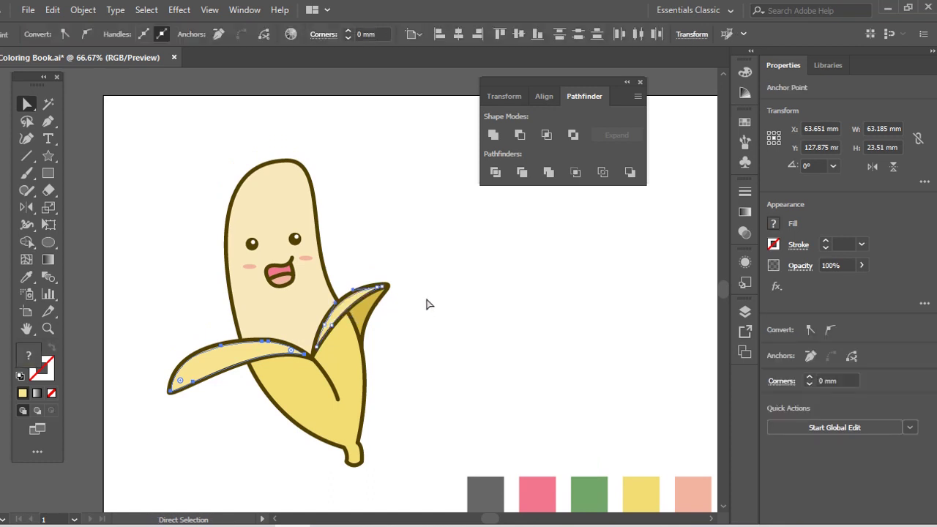
key(i)
click(440, 291)
key(ctrl+z)
ctrl+click(434, 299)
key(a)
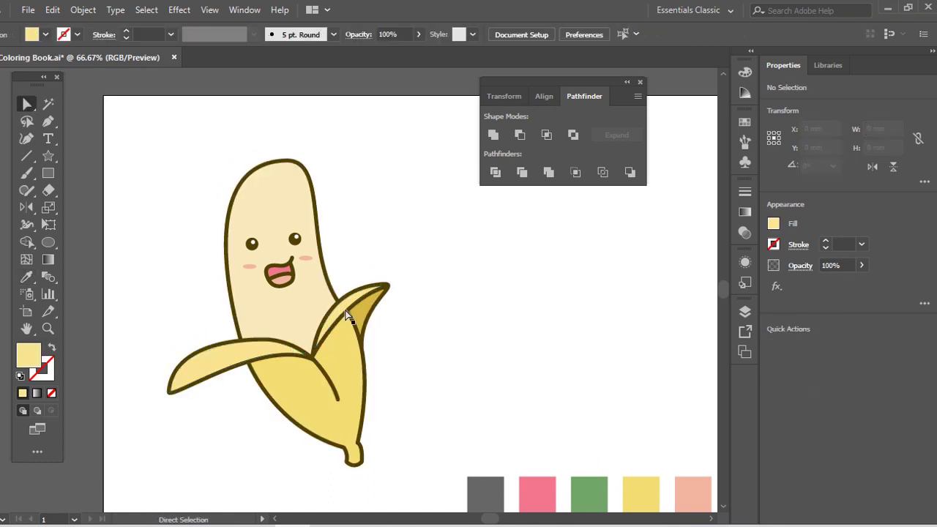
Try a white fill on both the left peel flap and the right peel's upper strip, and undo it.
click(345, 313)
shift+click(283, 350)
key(i)
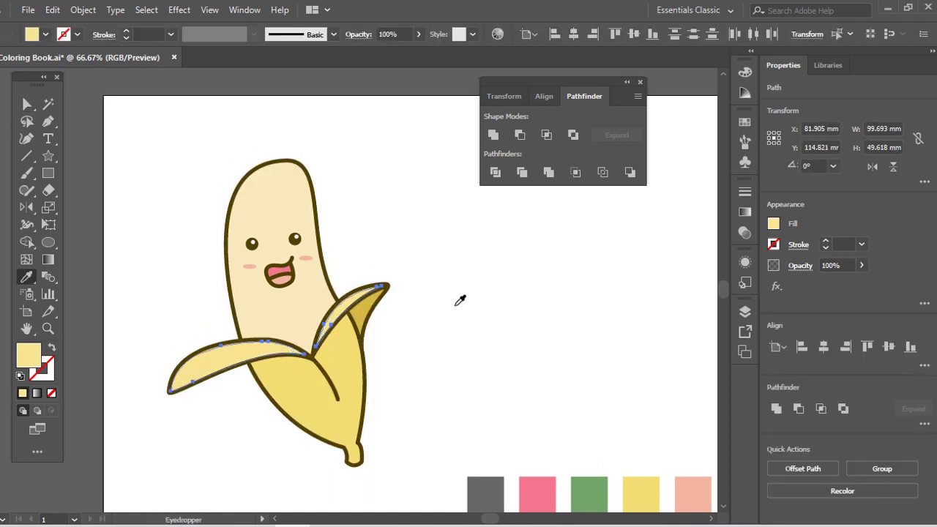
click(460, 301)
ctrl+click(454, 309)
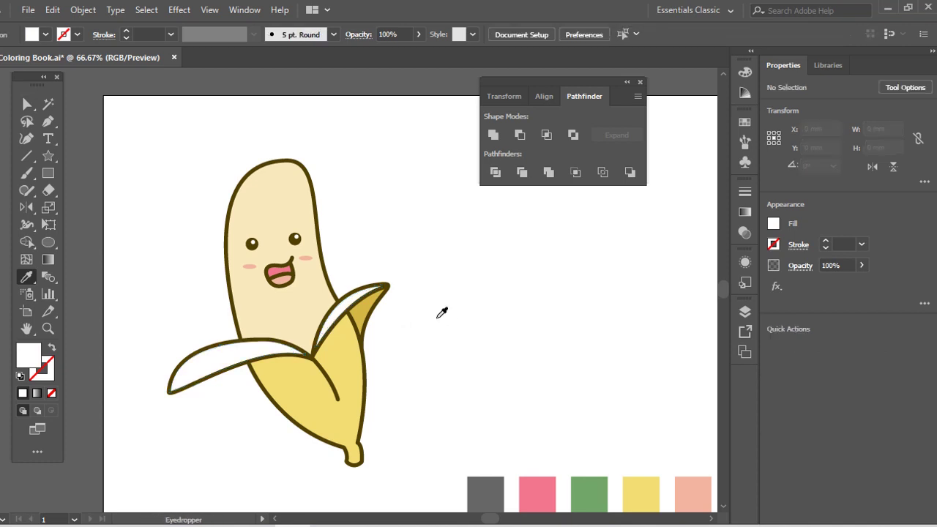
key(ctrl+z)
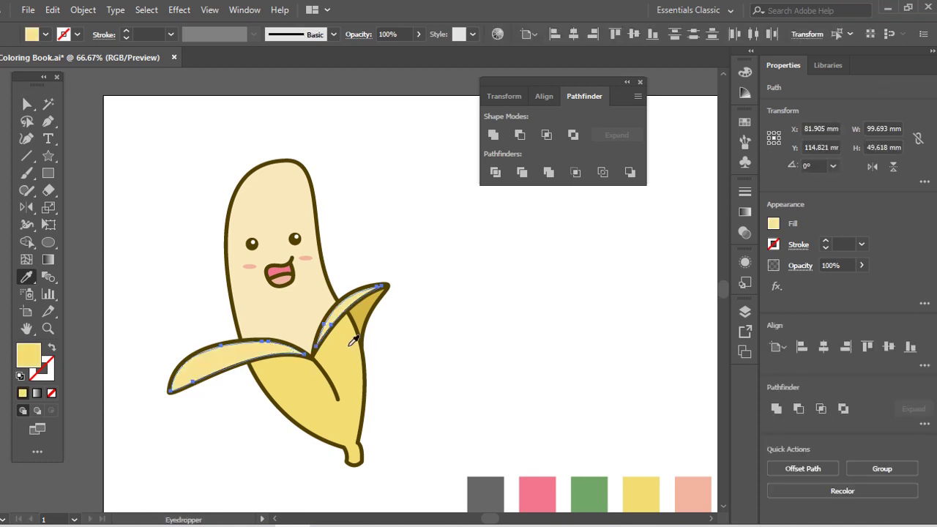
Set the fill of the left peel flap and the right peel's upper strip to pale yellow F9E595.
double_click(34, 354)
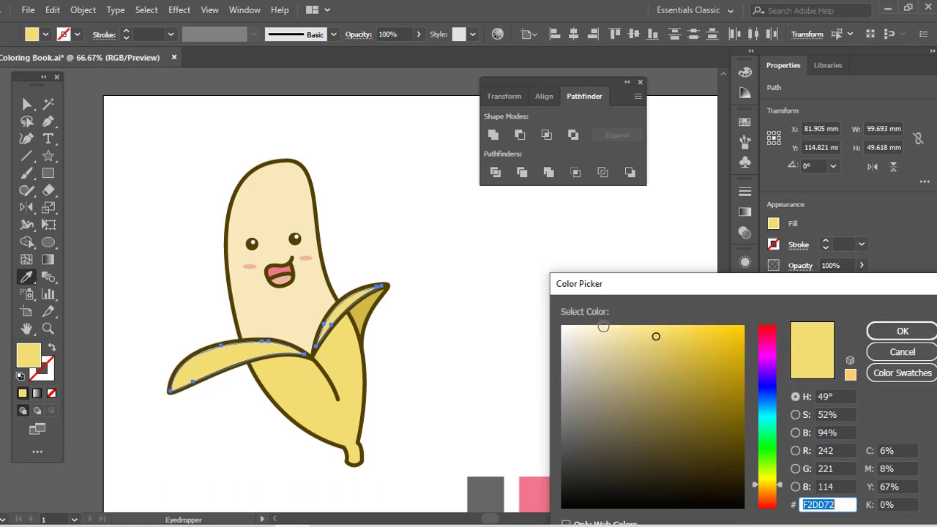
click(635, 328)
click(873, 330)
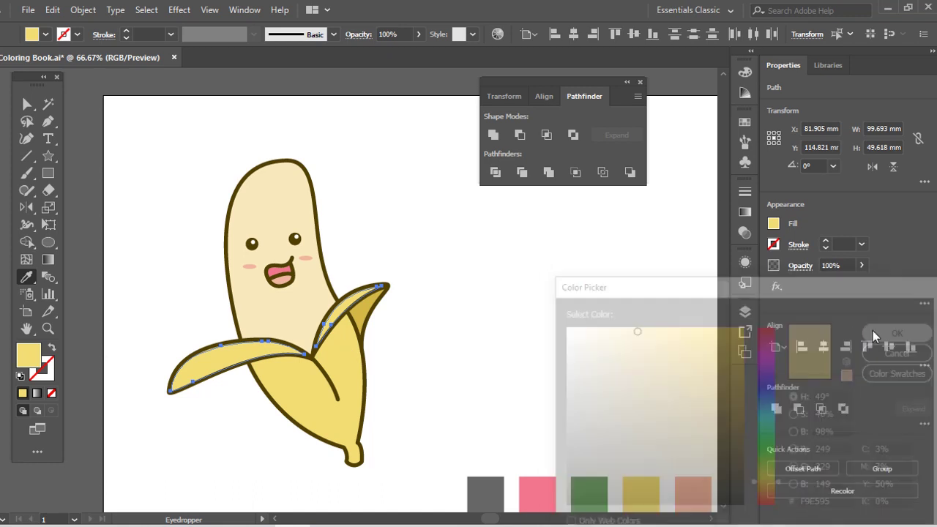
ctrl+click(553, 337)
drag(510, 334, 492, 339)
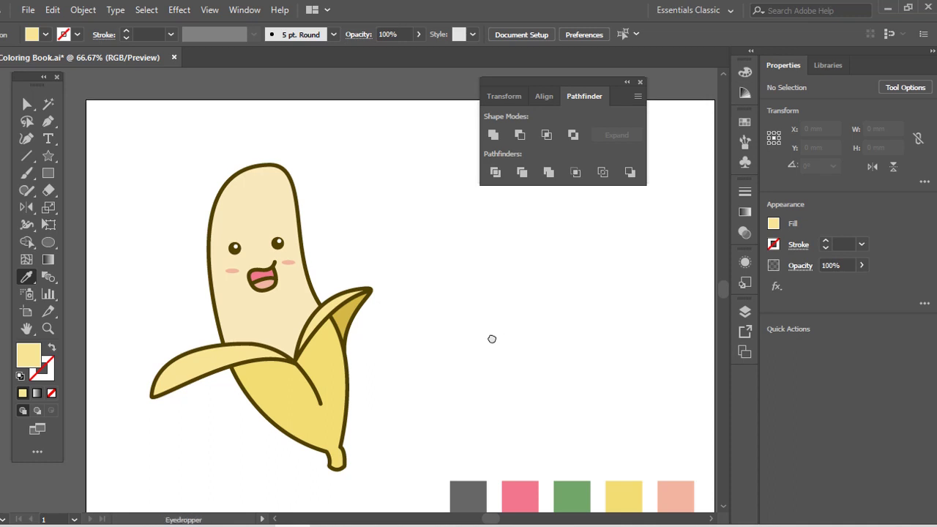
Sample the outline's deep brown, make it the stroke color with no fill, and set the stroke weight to 5 pt.
shift+click(371, 289)
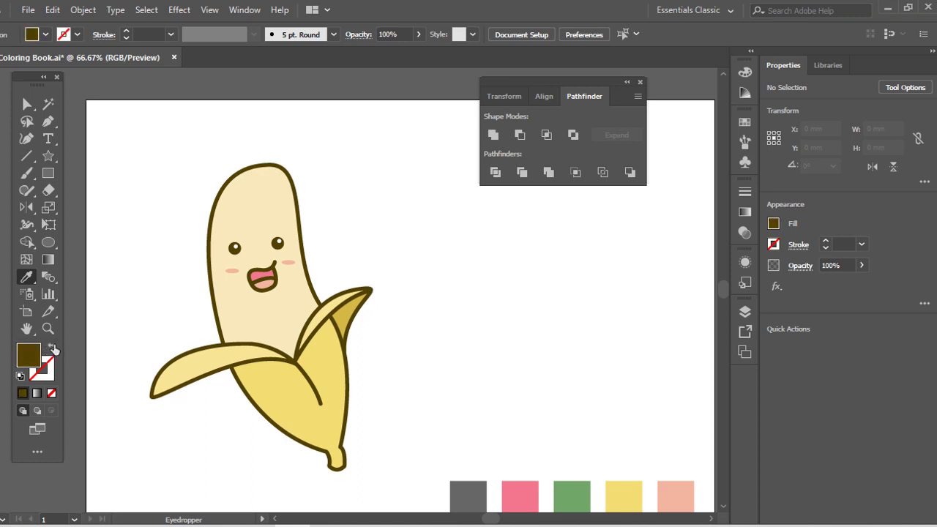
click(53, 347)
click(171, 34)
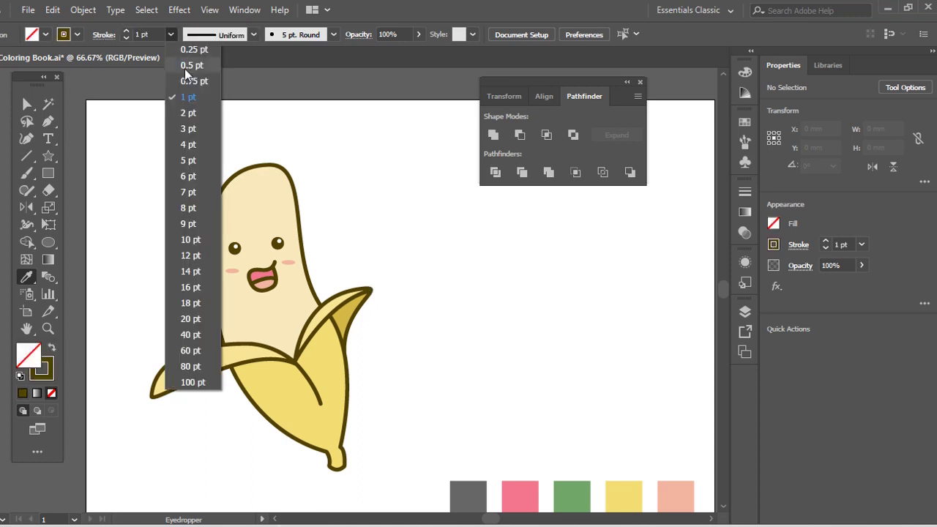
click(188, 160)
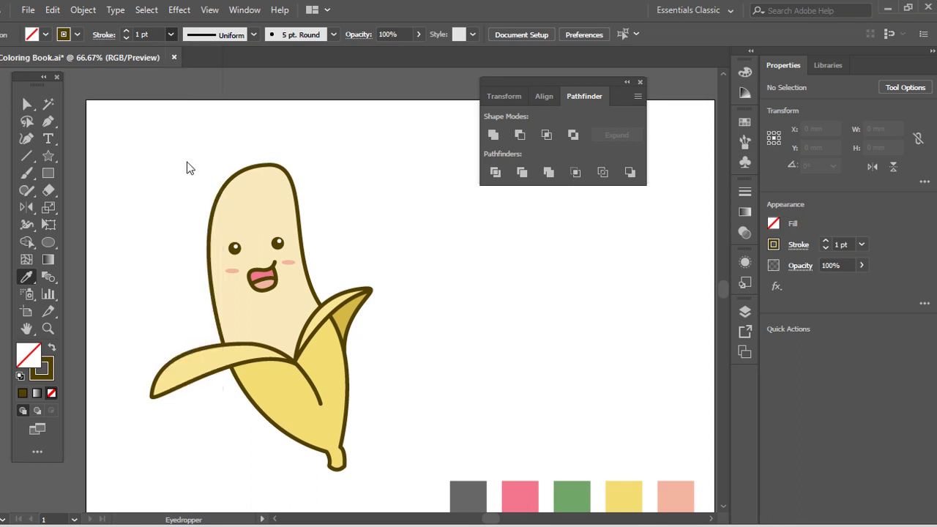
Draw a short curved line about 6.9 × 13.6 mm across the banana's top edge with the Pen tool.
key(p)
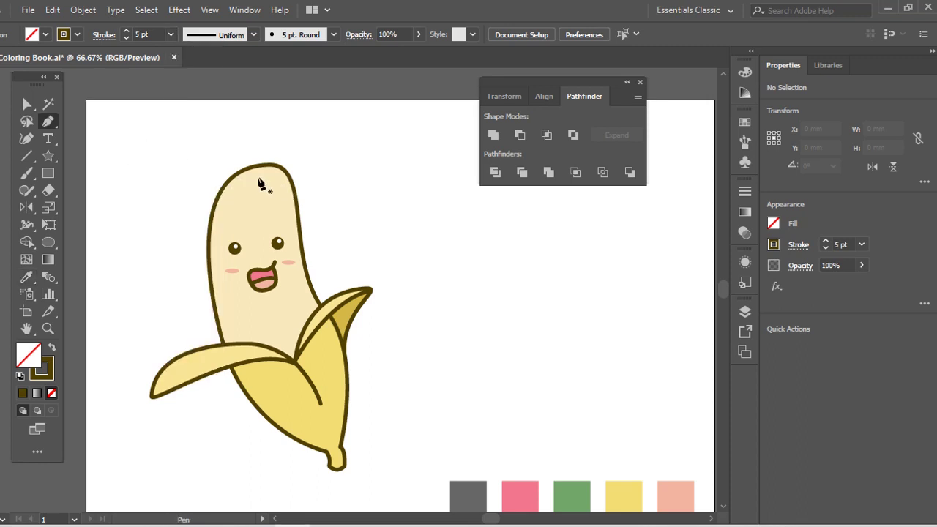
click(240, 181)
drag(249, 155, 234, 145)
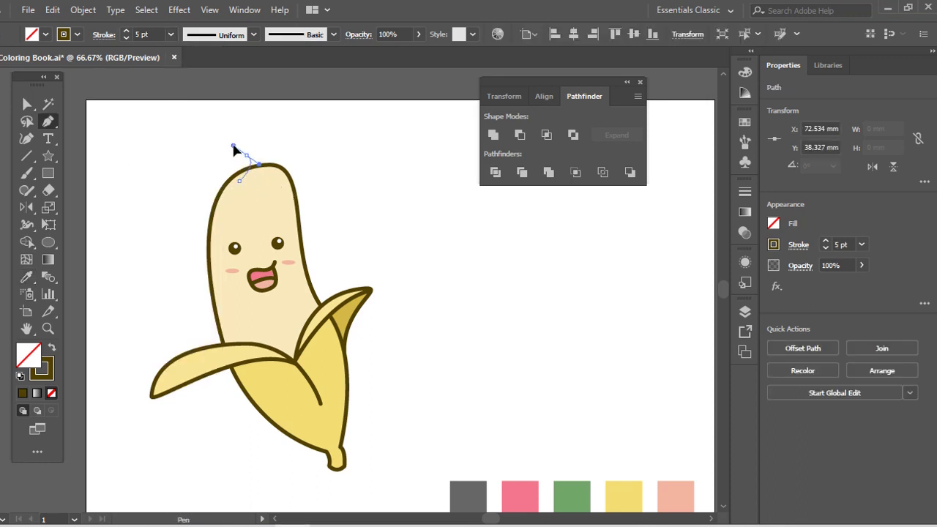
ctrl+click(261, 169)
key(v)
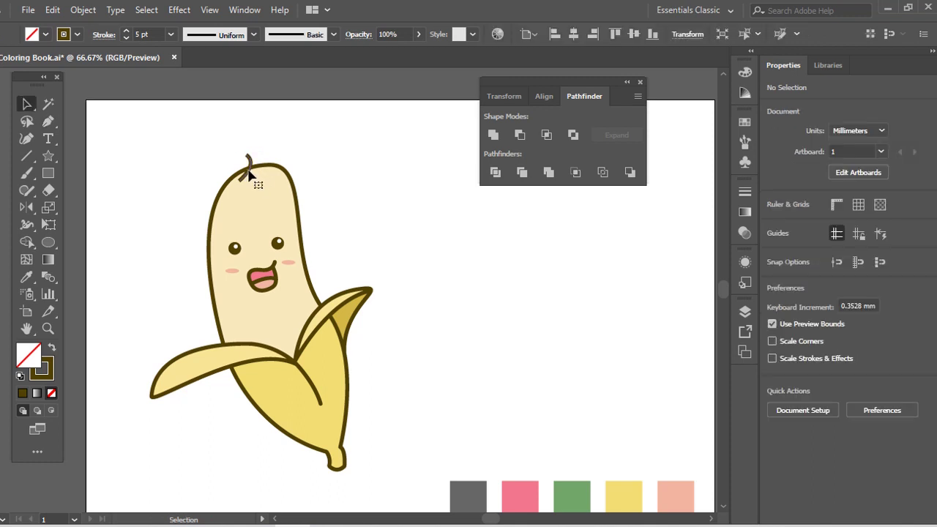
Give the short curved line at the banana's top a round cap and a round join.
click(248, 170)
click(800, 247)
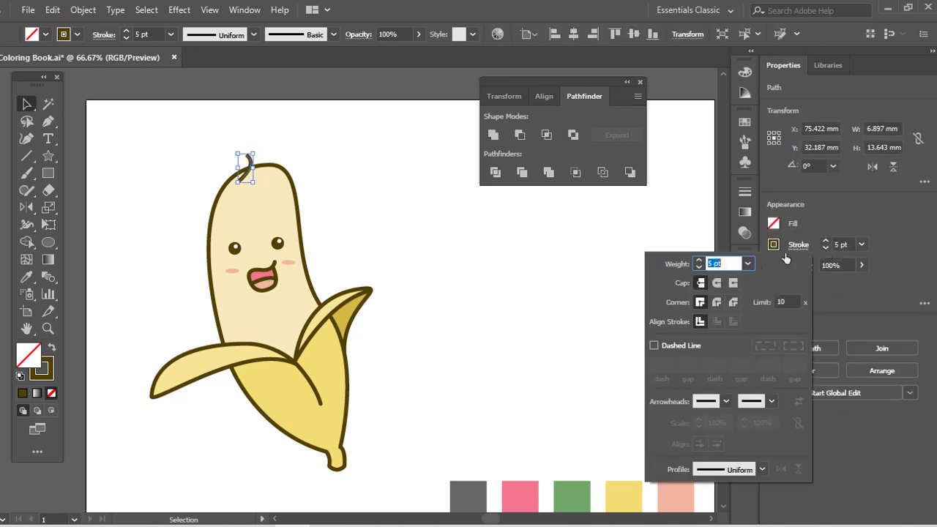
click(715, 283)
click(717, 302)
key(z)
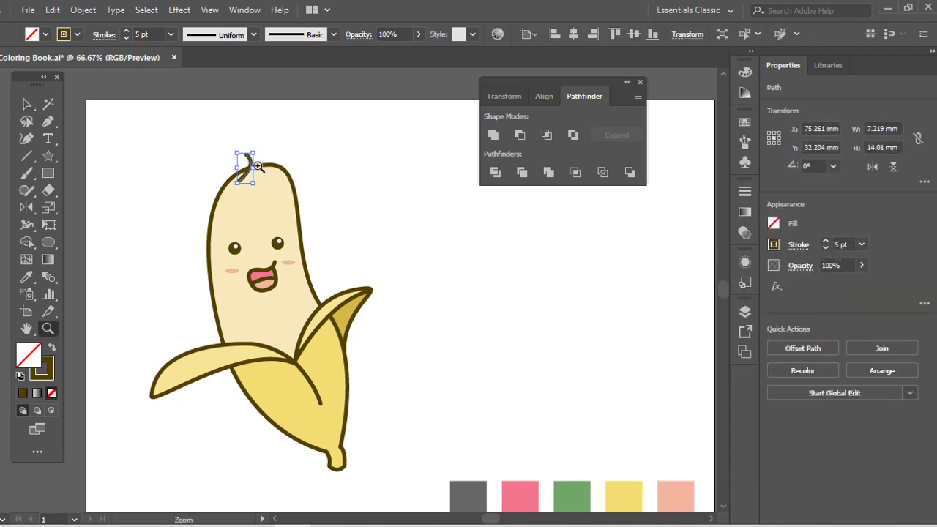
Copy the short curved line twice along the banana's top edge to make a row of three hair strands.
drag(212, 134, 342, 281)
key(ctrl+shift+a)
key(v)
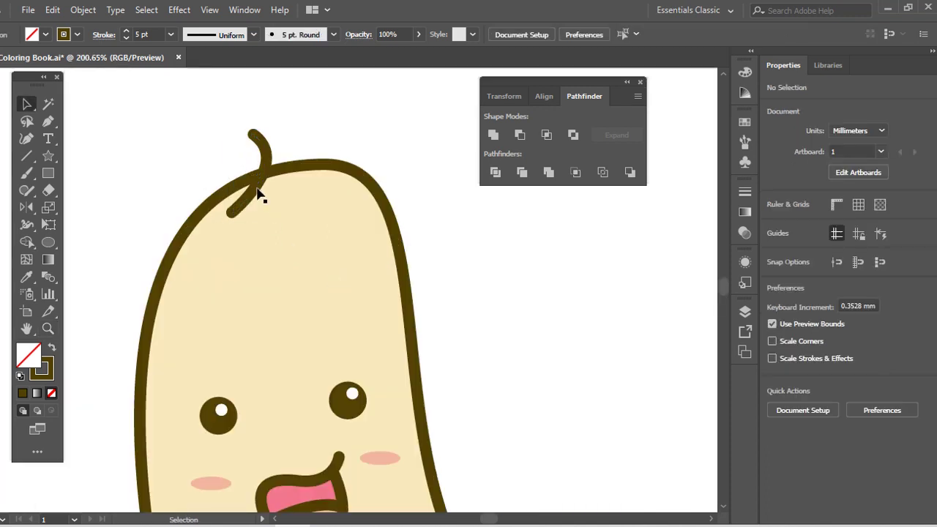
drag(256, 189, 354, 187)
alt+click(345, 278)
alt+click(343, 276)
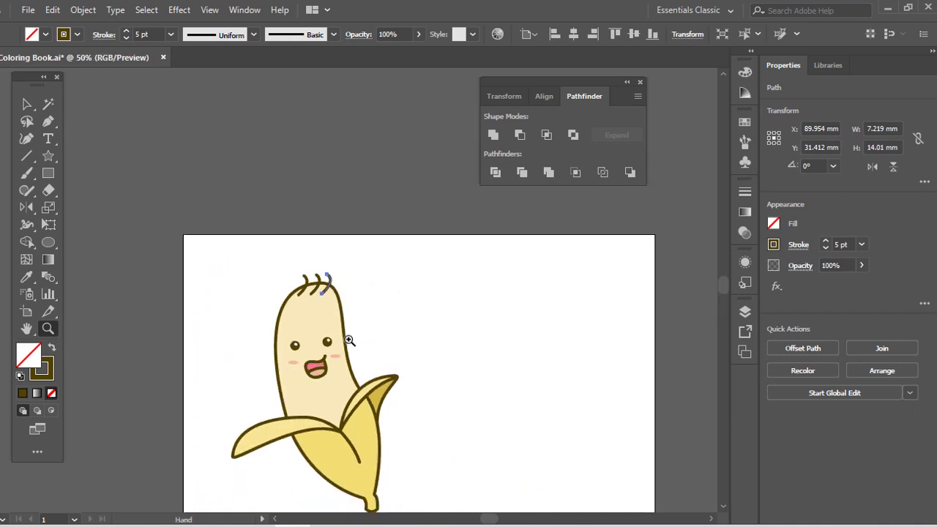
Draw three short slanted shading strokes on the yellow peel just below the left flap with the Pen tool.
drag(349, 339, 346, 239)
click(328, 342)
click(328, 342)
drag(355, 283, 323, 356)
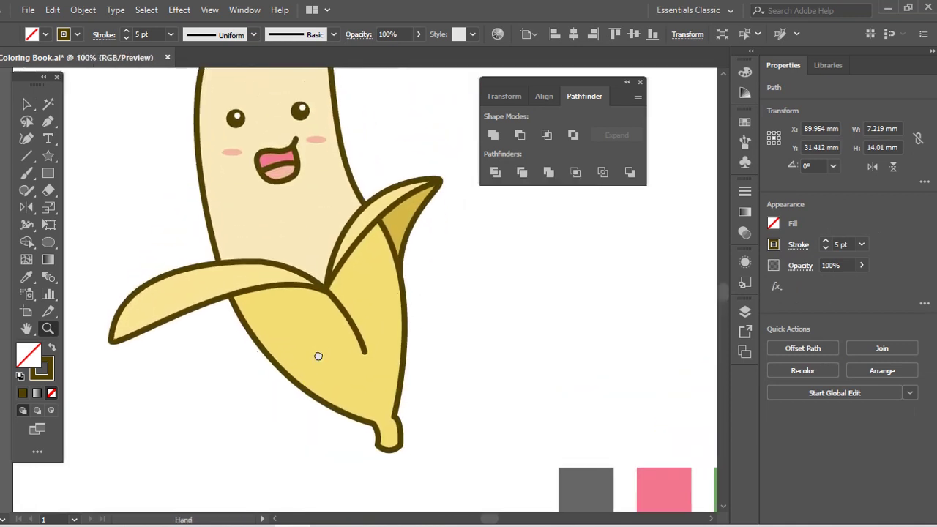
key(p)
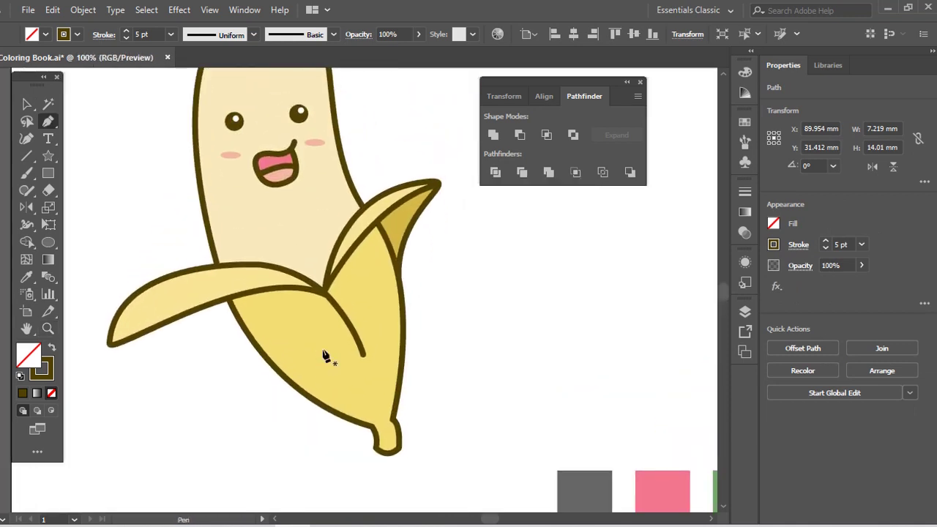
click(246, 314)
key(Escape)
click(262, 296)
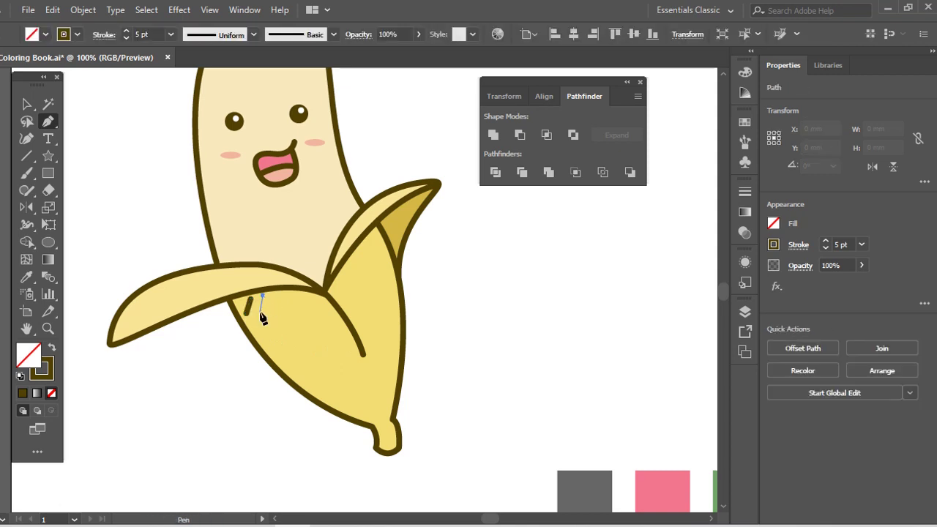
click(254, 323)
ctrl+click(271, 303)
click(275, 299)
click(265, 337)
ctrl+click(345, 310)
Draw three short slanted shading strokes on the yellow peel just below the right flap with the Pen tool.
drag(350, 290, 331, 315)
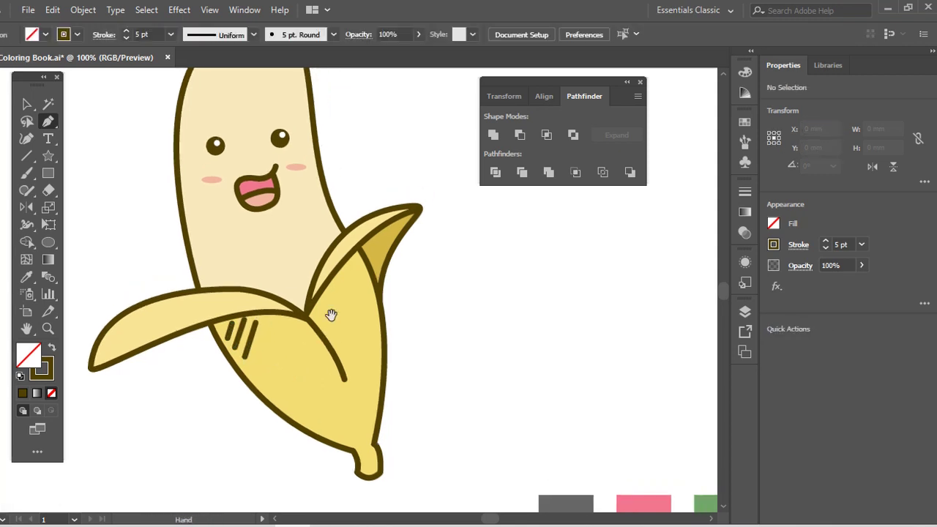
click(360, 265)
click(355, 284)
ctrl+click(360, 273)
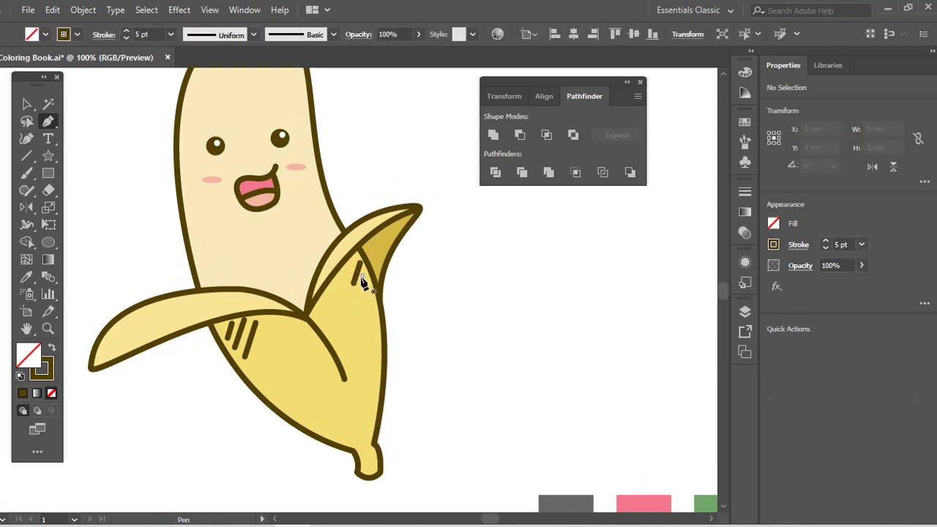
click(363, 277)
key(ctrl+z)
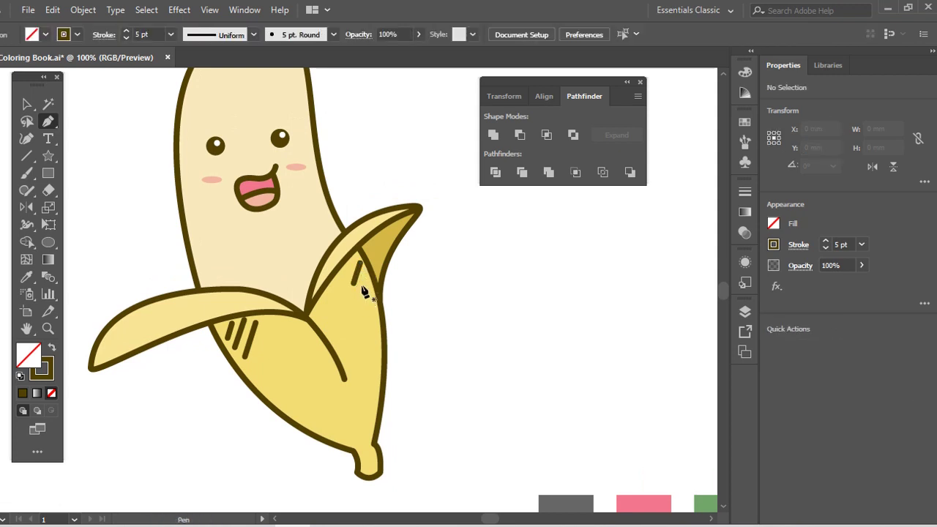
click(359, 279)
click(363, 296)
ctrl+click(364, 293)
click(368, 288)
key(ctrl+z)
click(369, 291)
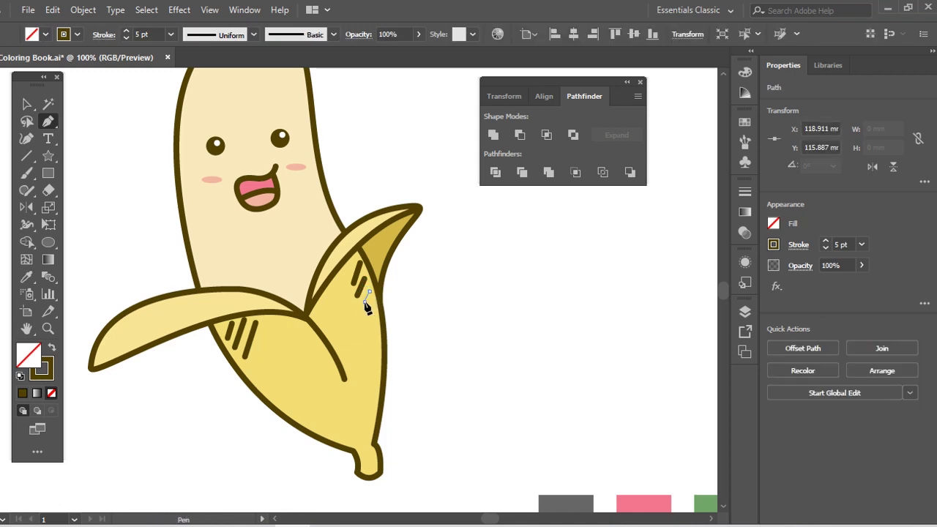
click(364, 302)
ctrl+click(388, 305)
key(z)
alt+click(389, 305)
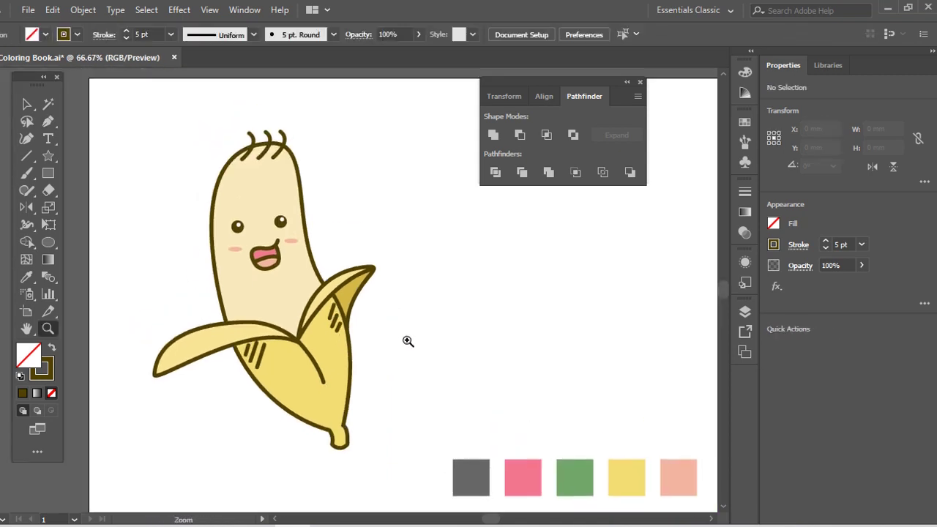
alt+click(433, 388)
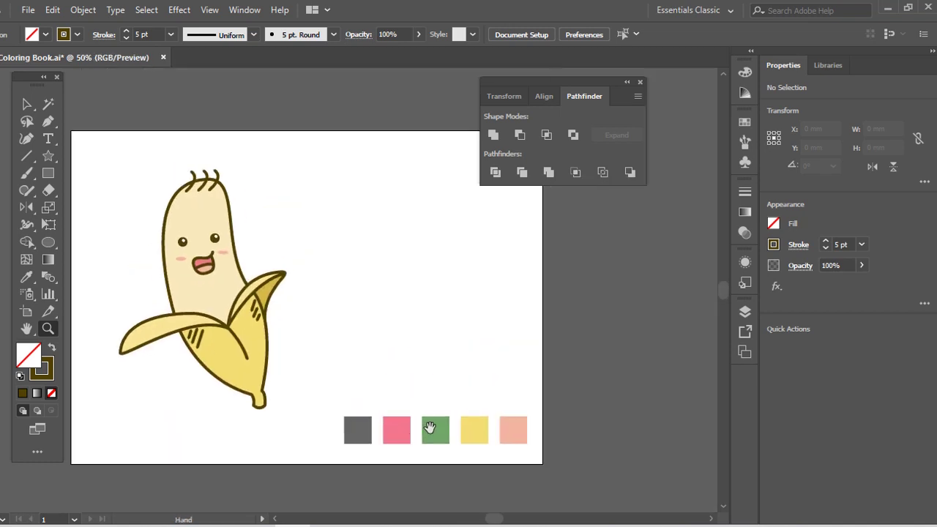
key(v)
drag(328, 394, 554, 481)
key(Delete)
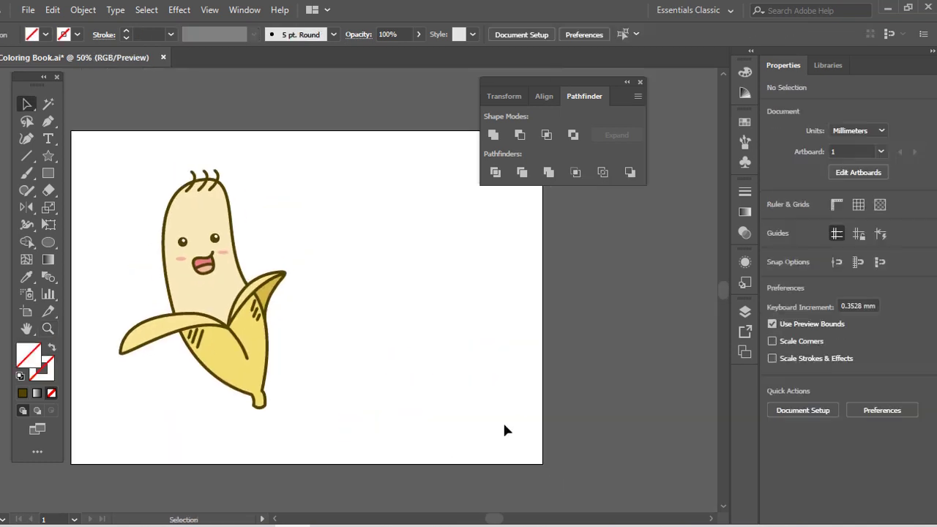
drag(110, 151, 315, 423)
key(ctrl+z)
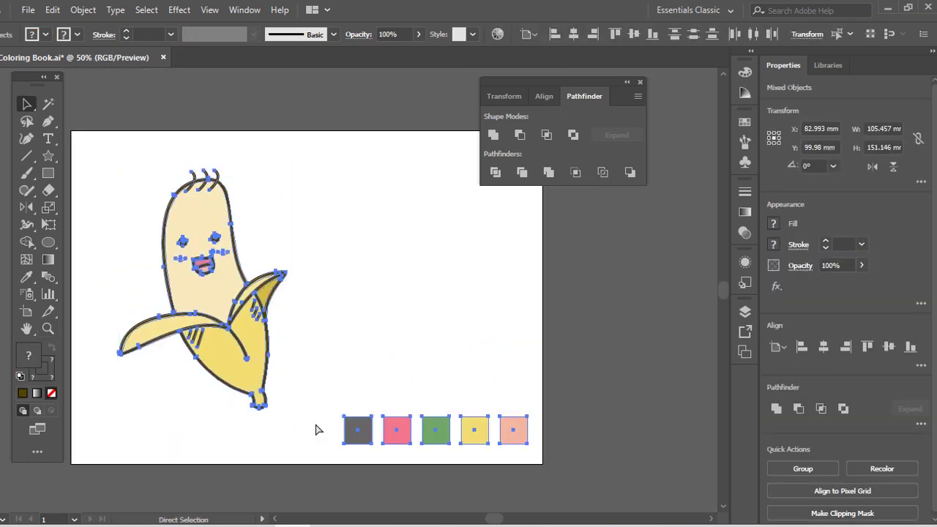
Move the row of five color swatches off the artboard to just below its bottom edge.
drag(347, 393, 487, 477)
key(space)
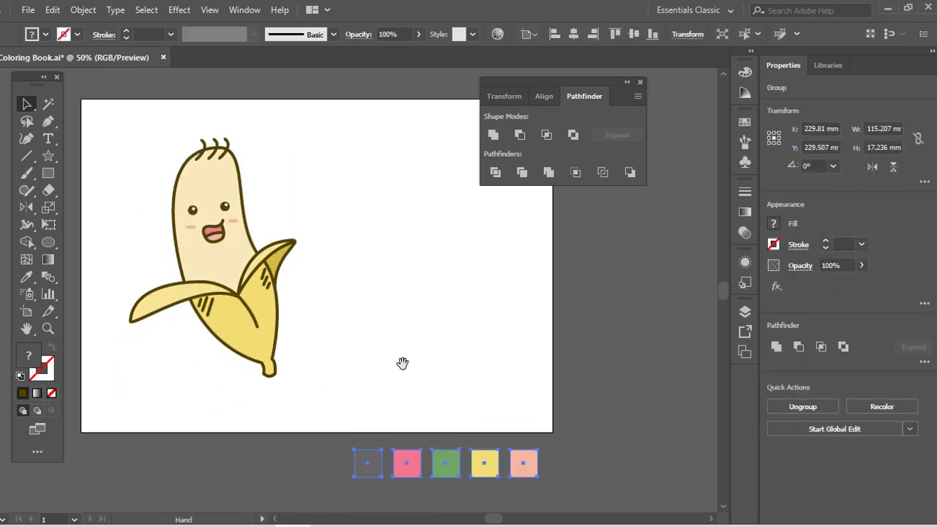
drag(403, 363, 405, 386)
Group all parts of the banana character and move the group to the right half of the artboard.
drag(190, 235, 325, 429)
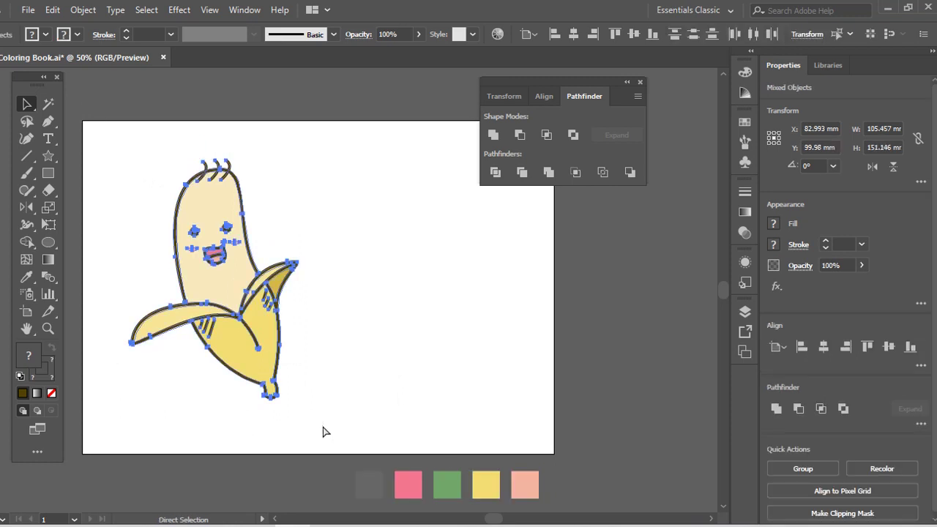
key(ctrl+g)
drag(257, 334, 442, 337)
key(ctrl+shift+a)
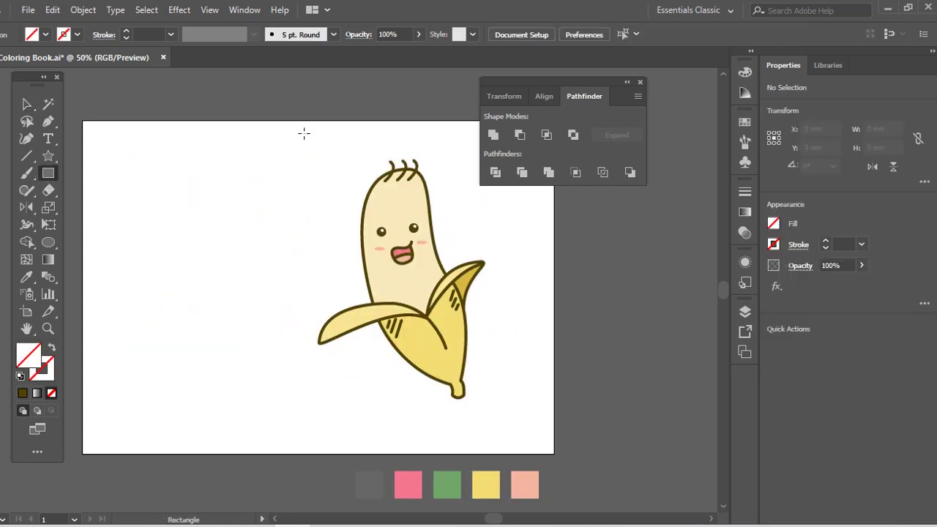
Draw a rectangle about 161 × 209 mm over the artboard's right part, fill it with the swatch green, and send it to the back.
drag(337, 309, 552, 454)
key(i)
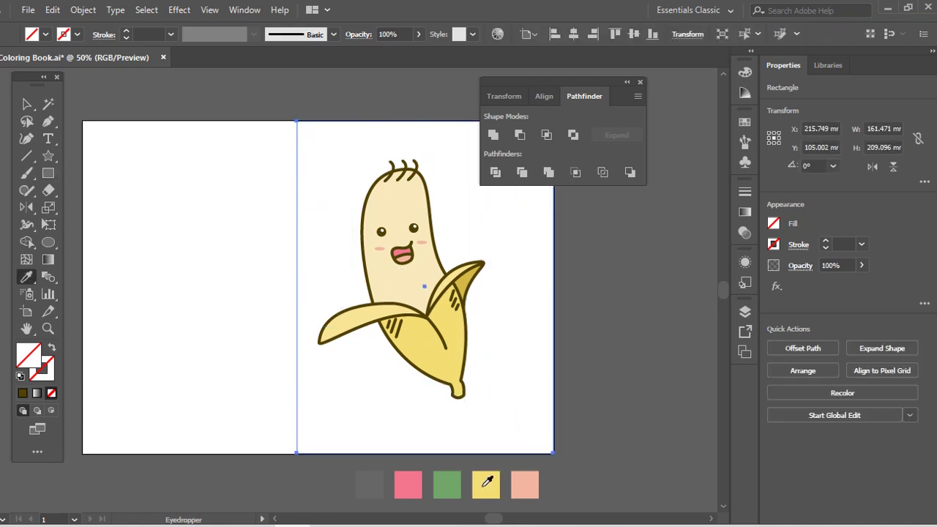
click(456, 484)
key(ctrl+shift+[)
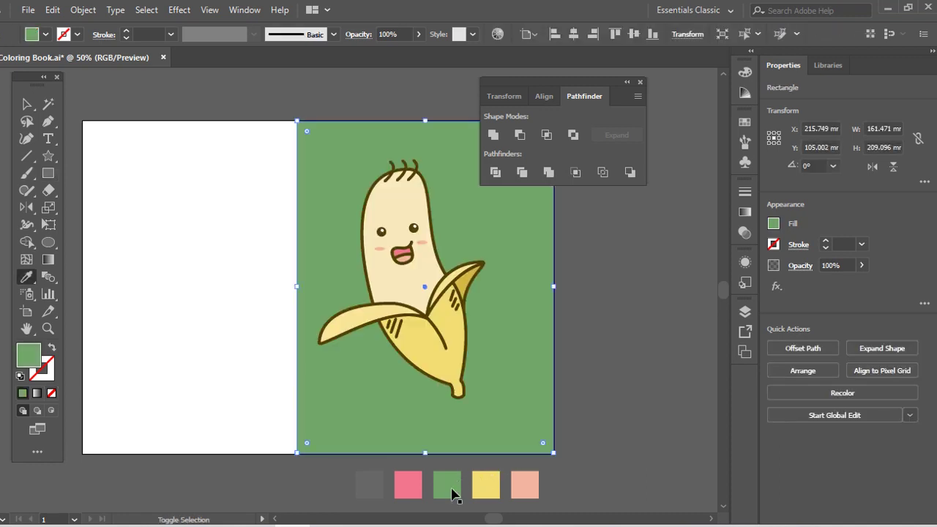
key(ctrl+shift+a)
Place a copy of the banana character on the white left half, matching the one on the green half.
drag(408, 333, 348, 358)
drag(375, 301, 302, 314)
key(v)
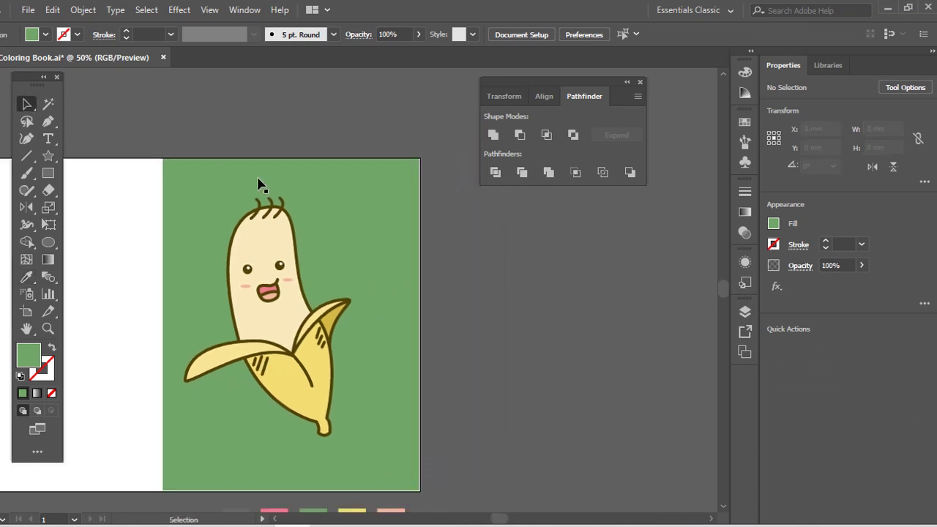
click(379, 402)
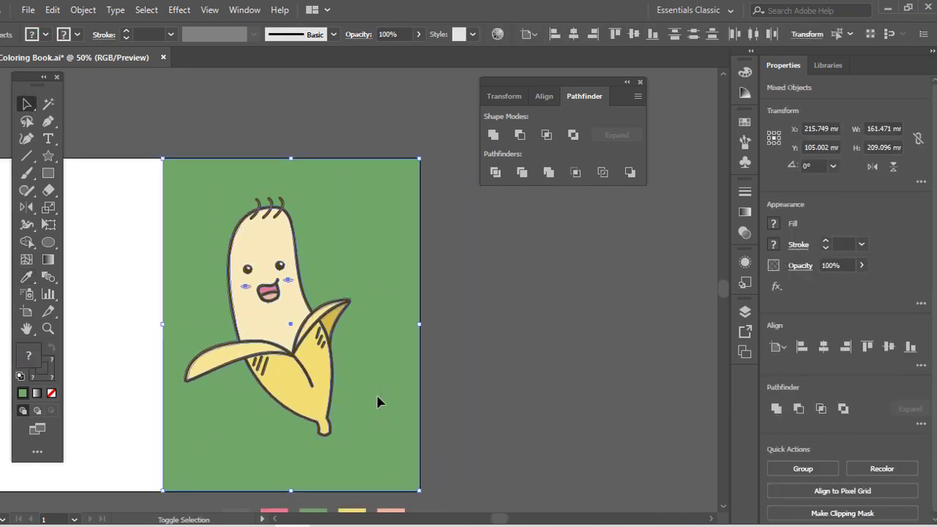
click(303, 366)
drag(310, 345, 661, 362)
drag(589, 366, 357, 364)
key(space)
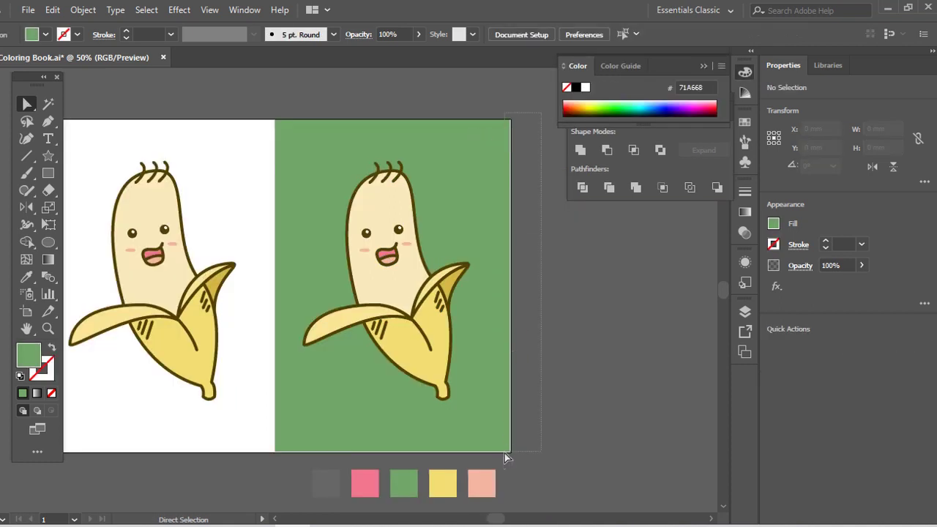
Align the green rectangle's right corner points to the artboard's right edge and its bottom corner points to the bottom edge.
click(508, 453)
click(456, 37)
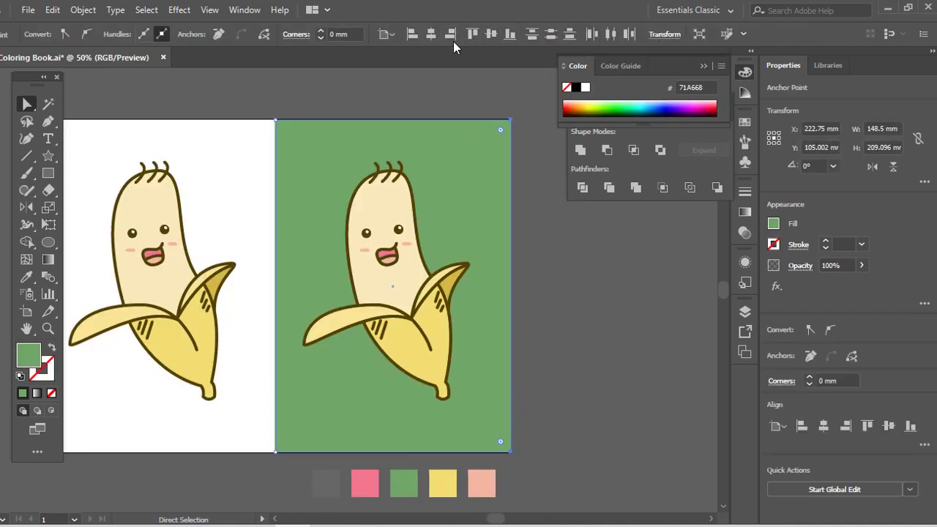
ctrl+click(283, 486)
drag(253, 465, 313, 467)
drag(551, 440, 551, 440)
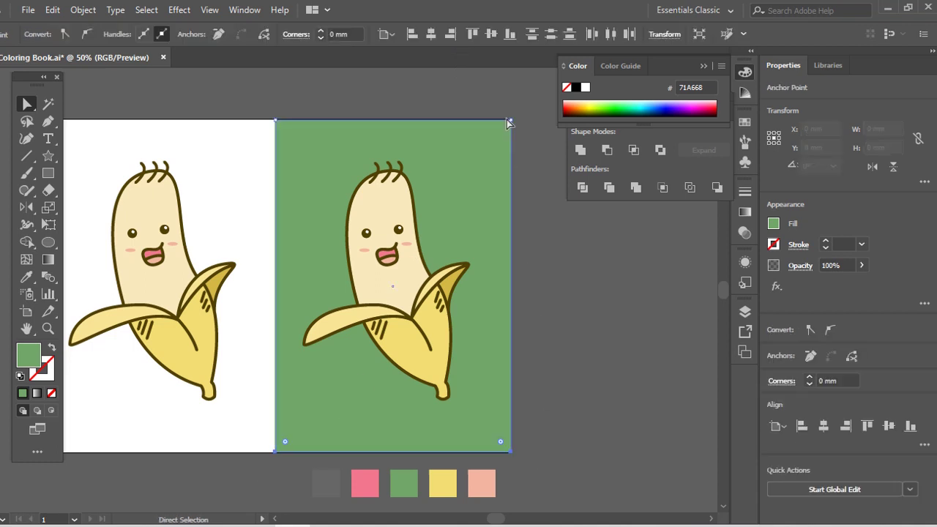
click(508, 36)
ctrl+click(493, 106)
Draw a small heart beside the right banana's head with the Pen tool and fill it with swatch pink F2778D.
key(z)
mouse_move(352, 268)
mouse_down()
mouse_move(381, 259)
mouse_move(351, 259)
mouse_up()
click(380, 259)
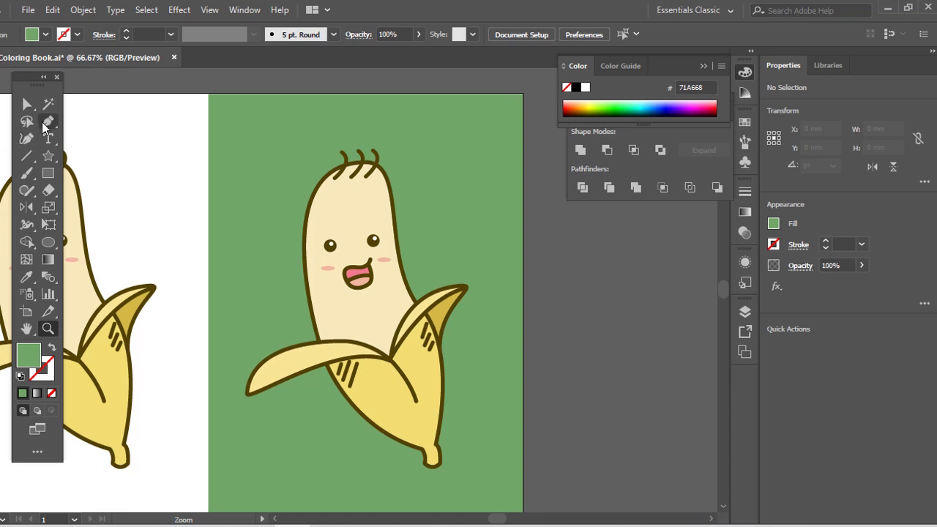
click(439, 231)
drag(430, 199, 447, 199)
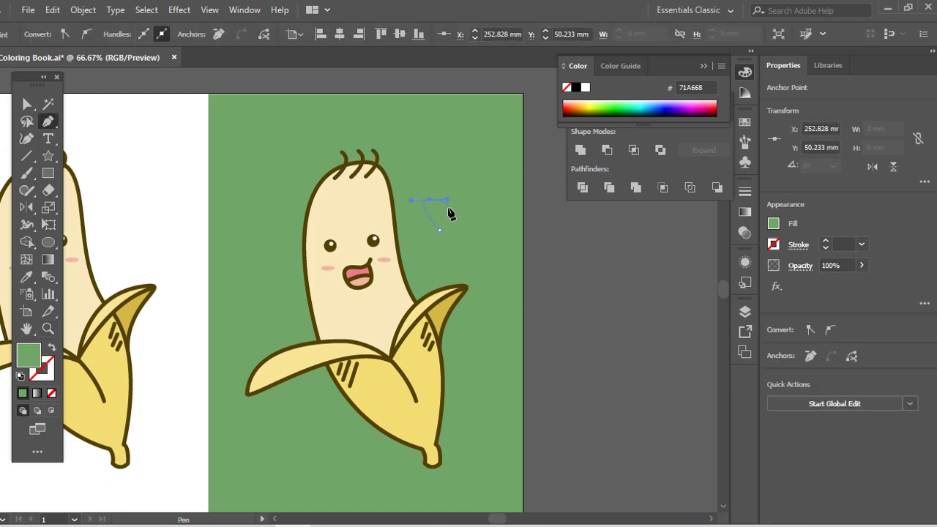
click(447, 207)
scroll(454, 278, down, 5)
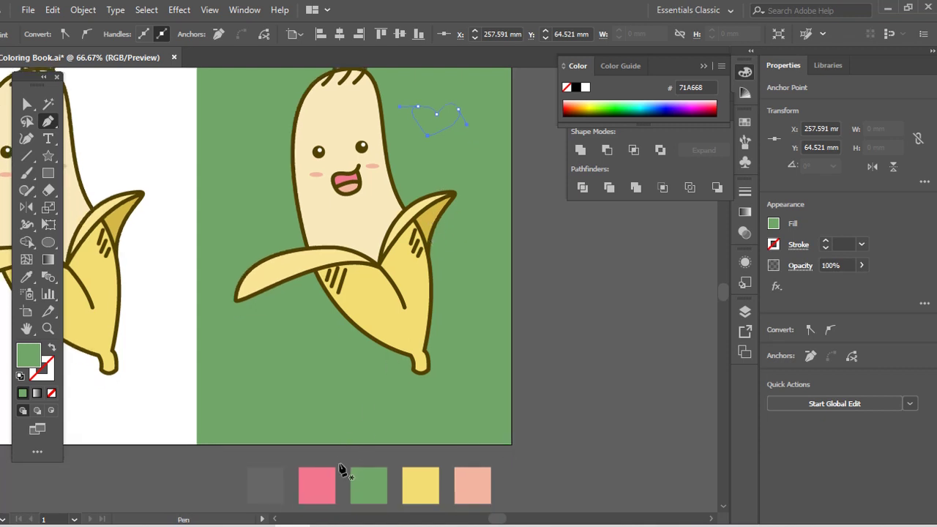
key(i)
click(322, 486)
scroll(440, 271, up, 3)
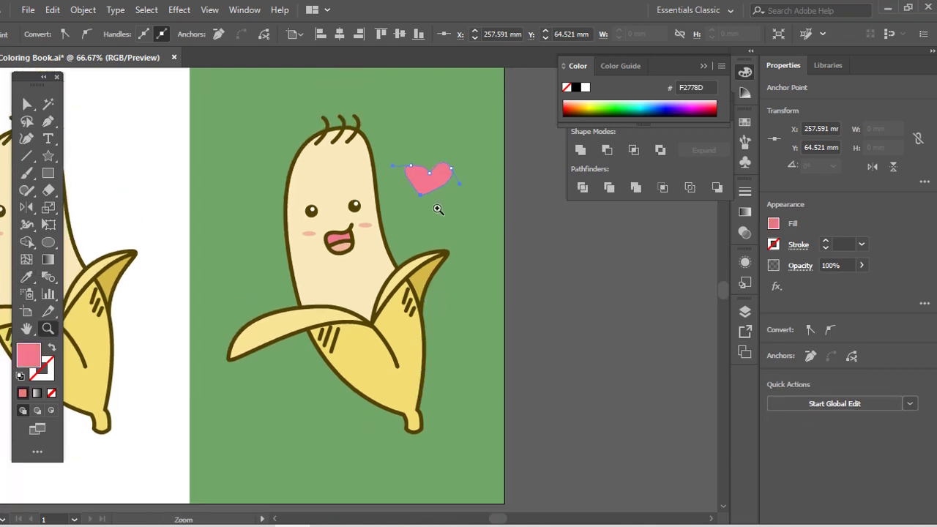
Refine the heart's shape by moving the anchor point at the top of its left lobe.
ctrl+click(438, 210)
drag(396, 151, 427, 219)
key(a)
click(427, 228)
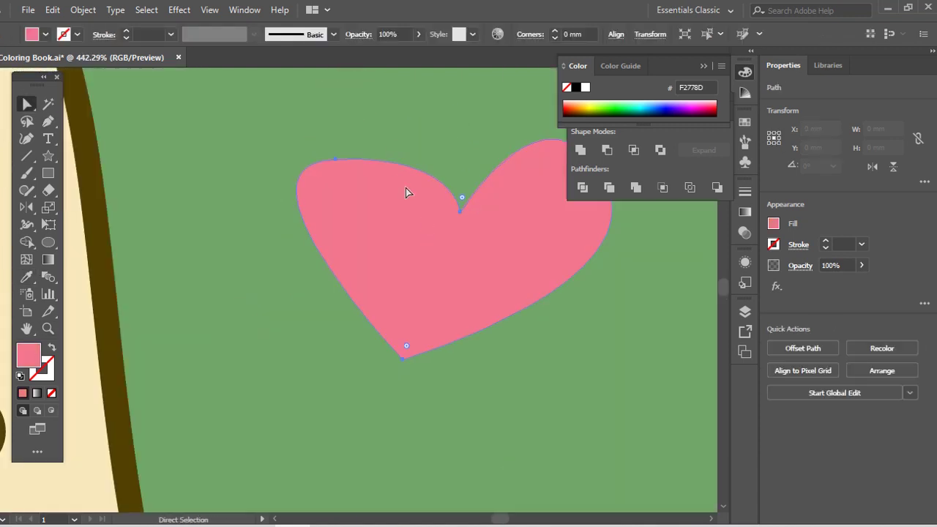
click(342, 161)
drag(337, 161, 355, 123)
Recolor the heart on the green half with the swatch peach F2B6A0.
key(z)
alt+click(440, 246)
alt+click(440, 246)
alt+click(379, 301)
alt+click(378, 301)
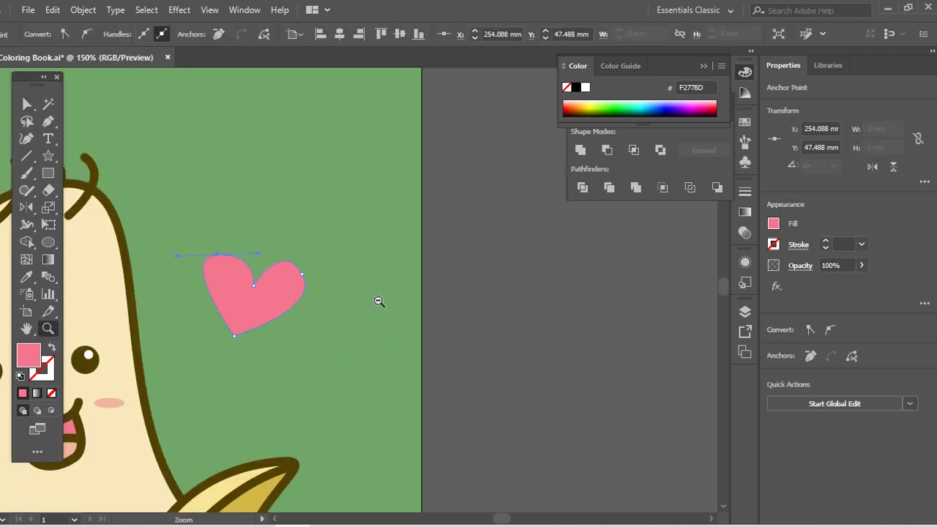
alt+click(378, 301)
alt+click(347, 326)
alt+click(347, 326)
drag(355, 359, 464, 341)
key(i)
ctrl+click(413, 251)
Add two tilted copies of the heart, one above the left flap and a smaller one at the banana's upper left.
key(v)
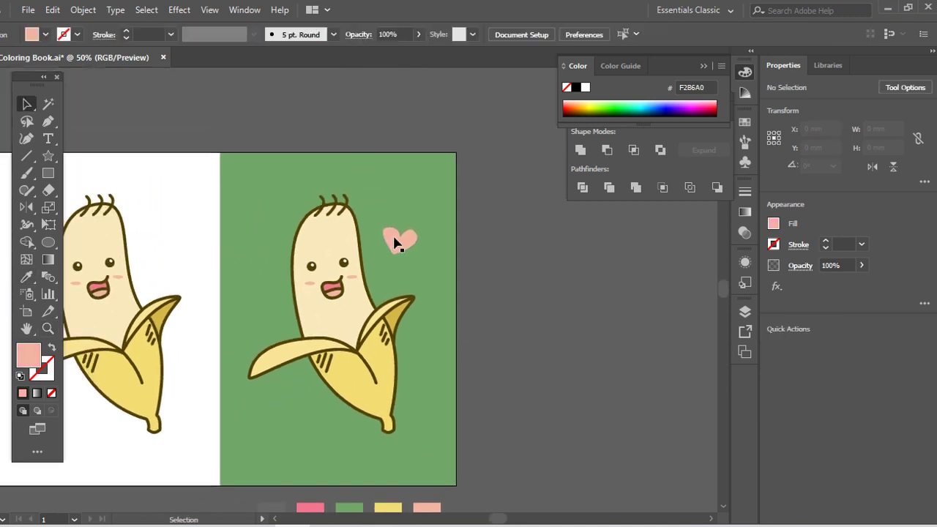
drag(392, 238, 351, 283)
key(ctrl+shift+a)
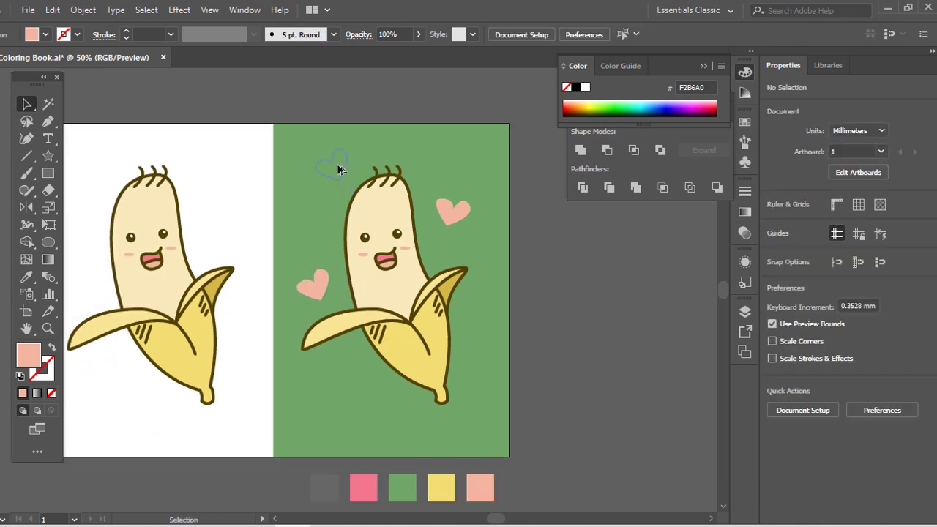
drag(338, 170, 372, 157)
key(ctrl+shift+a)
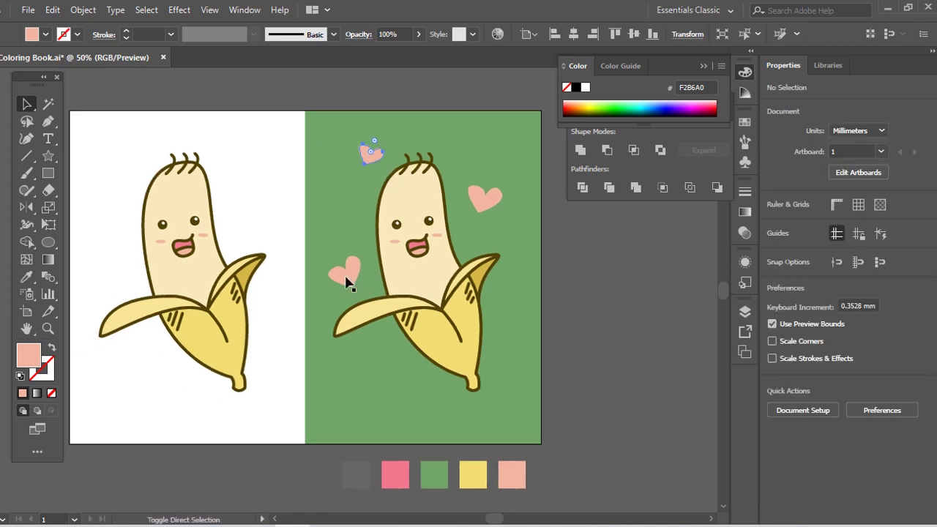
Copy the three peach hearts together to the matching places around the banana on the white half.
click(347, 276)
shift+click(379, 157)
shift+click(478, 202)
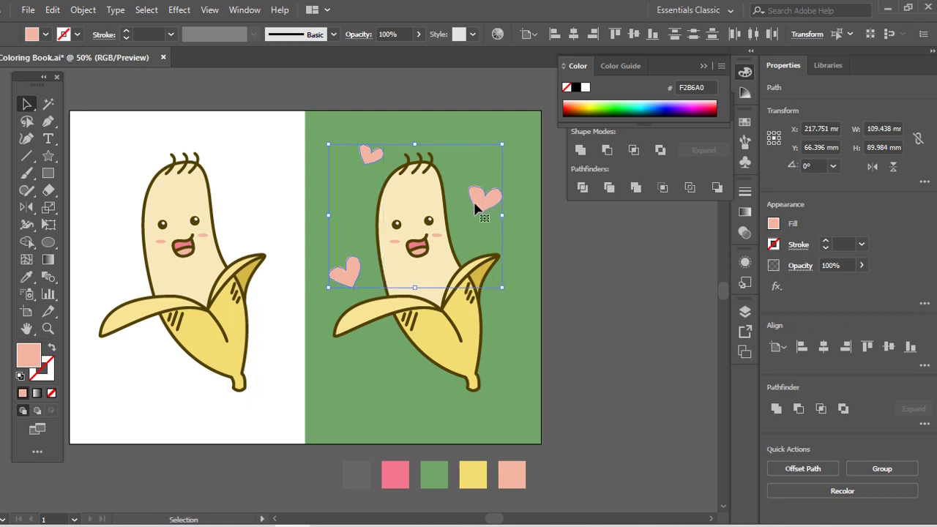
drag(479, 204, 278, 197)
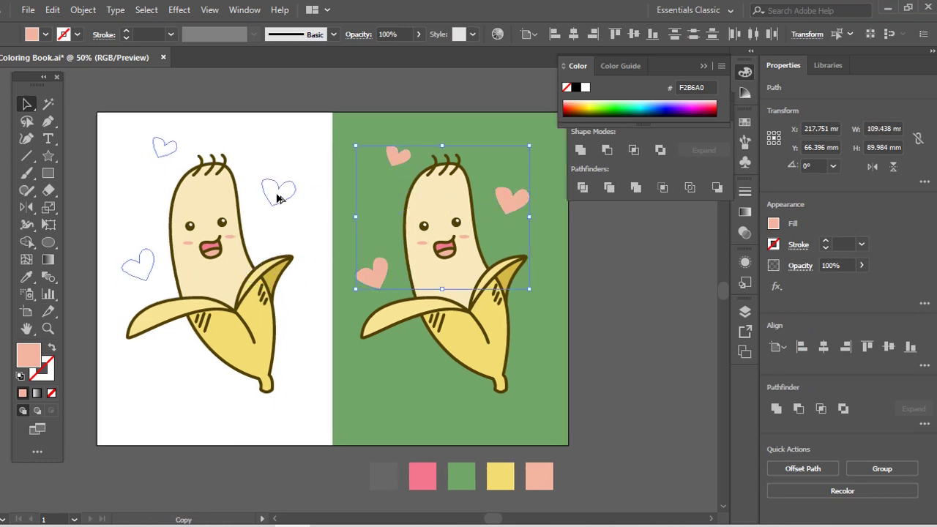
Recolor the three hearts on the white half with the swatch pink F2778D.
key(i)
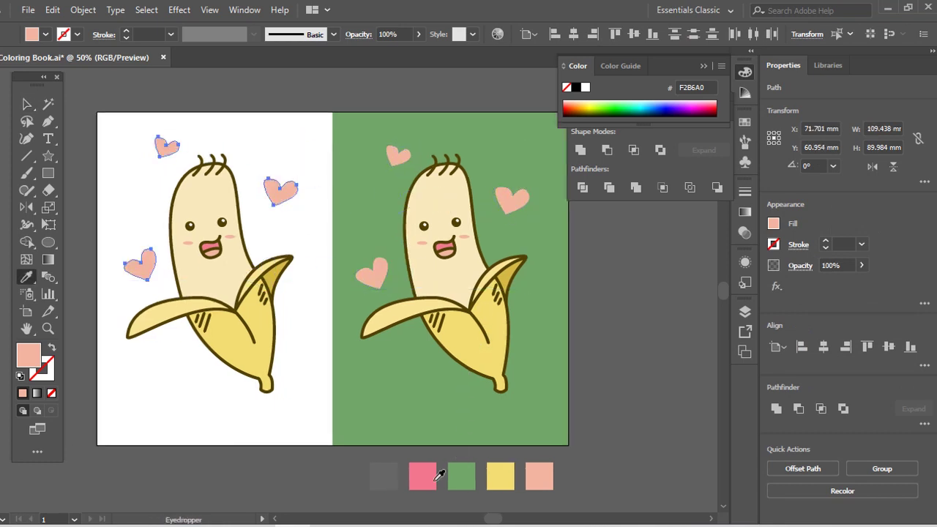
click(423, 479)
ctrl+click(391, 418)
drag(356, 366, 387, 371)
key(z)
alt+click(373, 359)
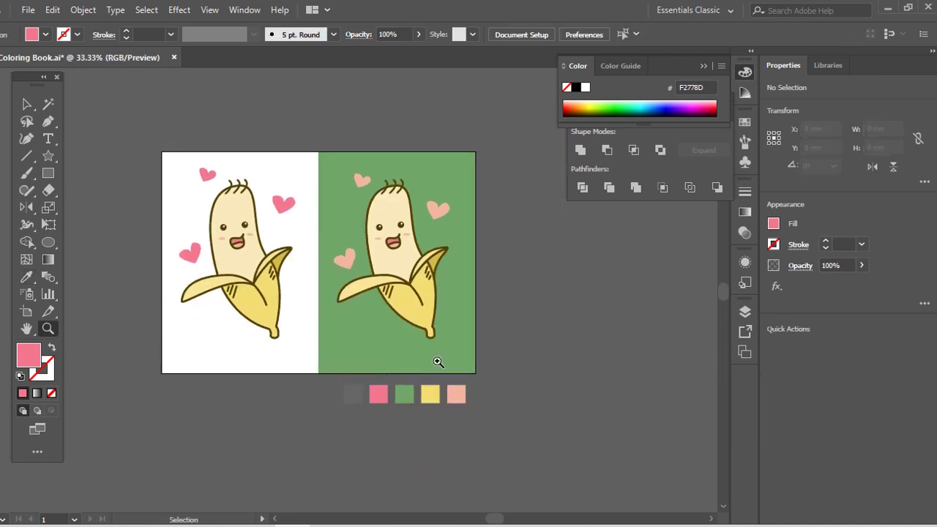